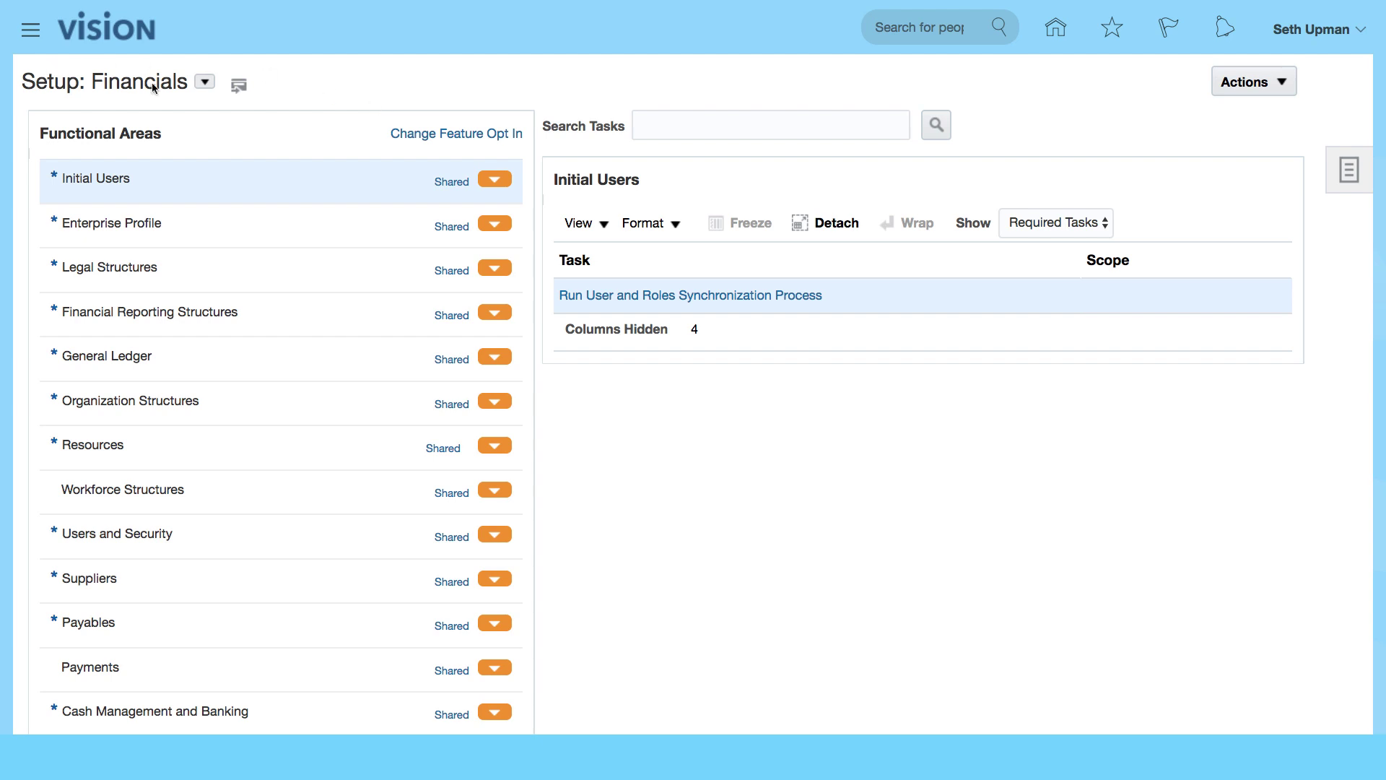
- Open the Manage Receivables System Options task from the Receivables setup tasks
{"action": "scroll", "coordinate": [260, 641], "scroll_direction": "down", "scroll_amount": 3}
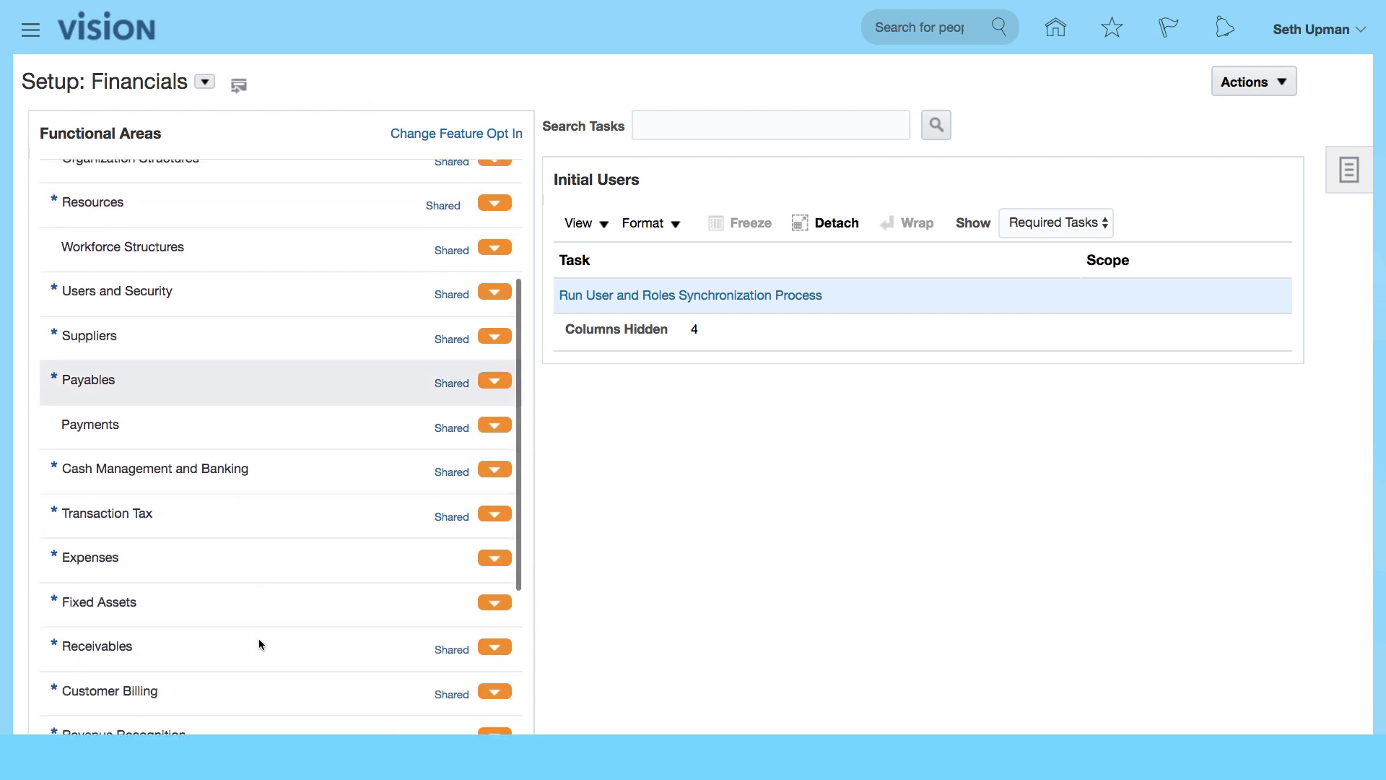
{"action": "scroll", "coordinate": [259, 638], "scroll_direction": "down", "scroll_amount": 1}
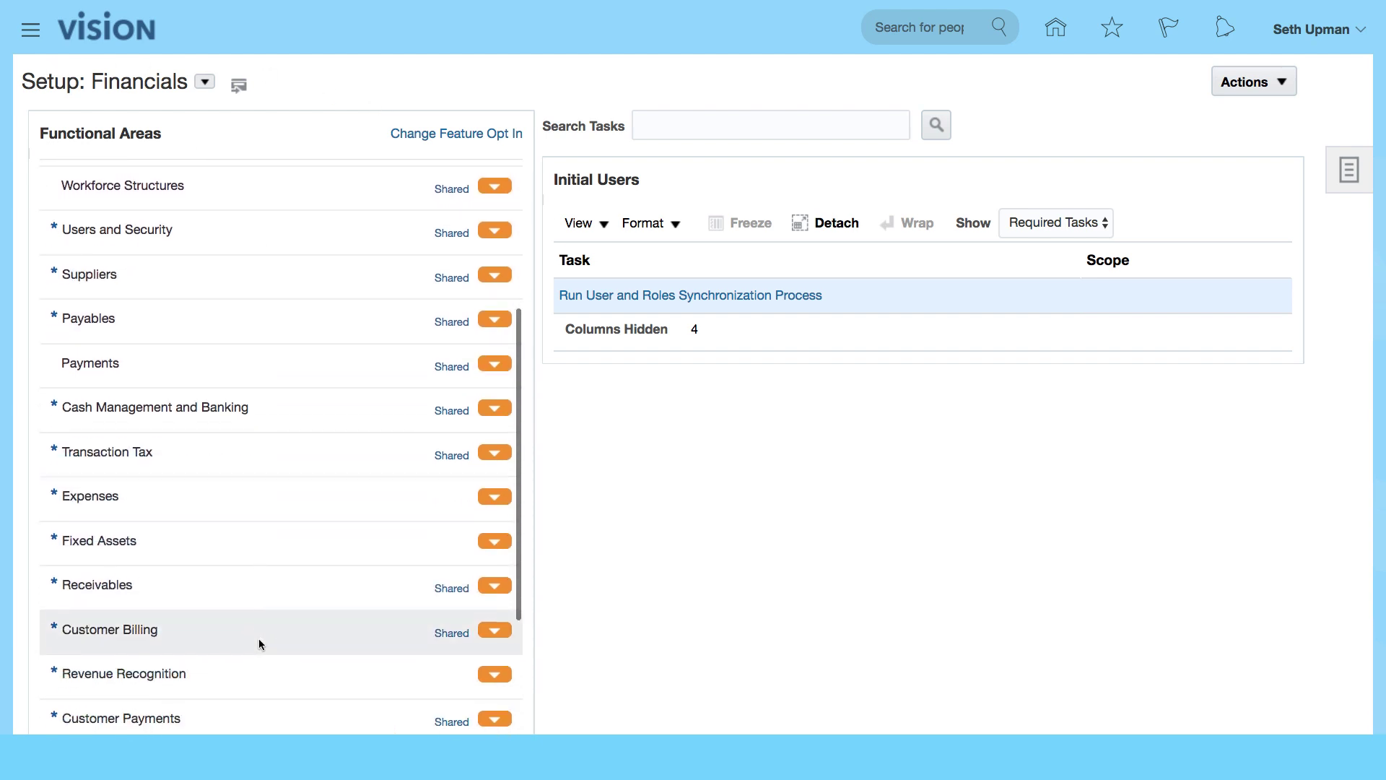
{"action": "left_click", "coordinate": [345, 587]}
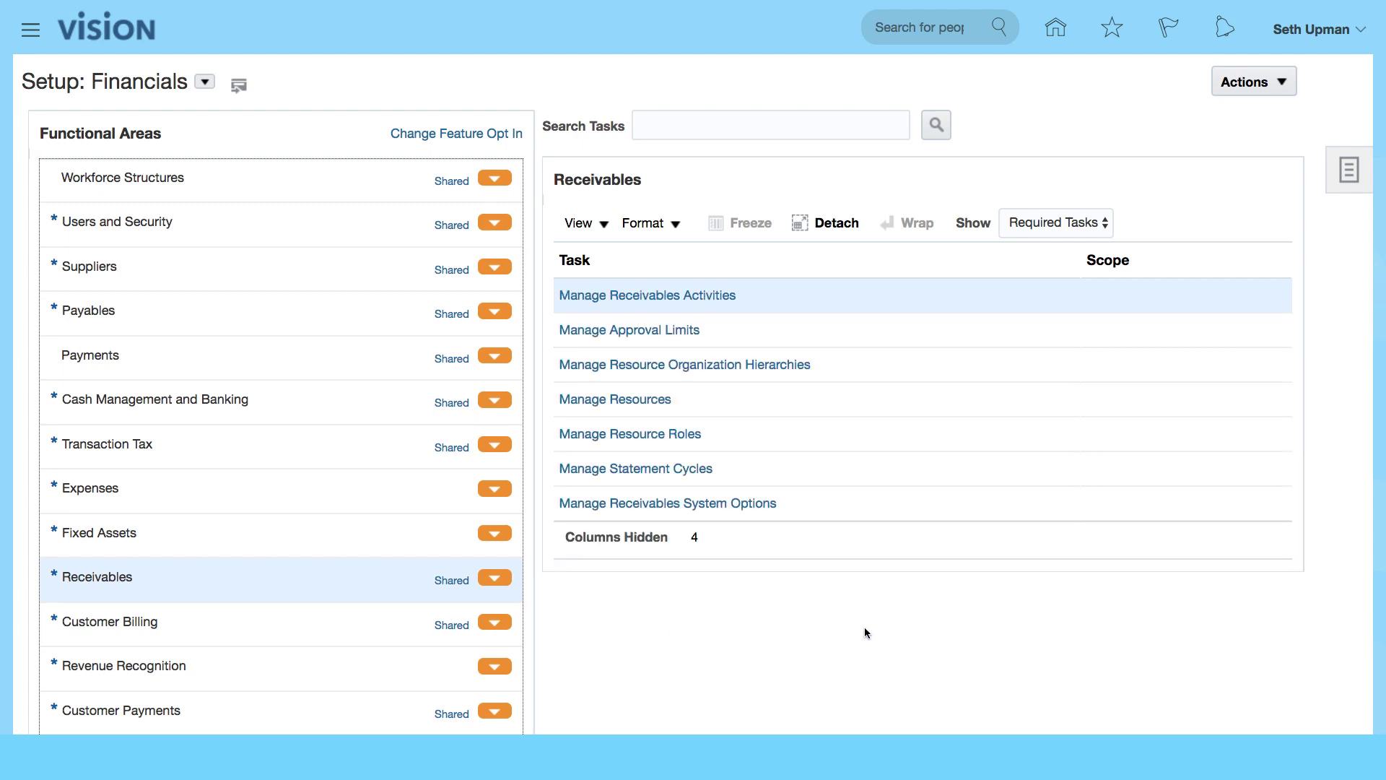
{"action": "left_click", "coordinate": [830, 508]}
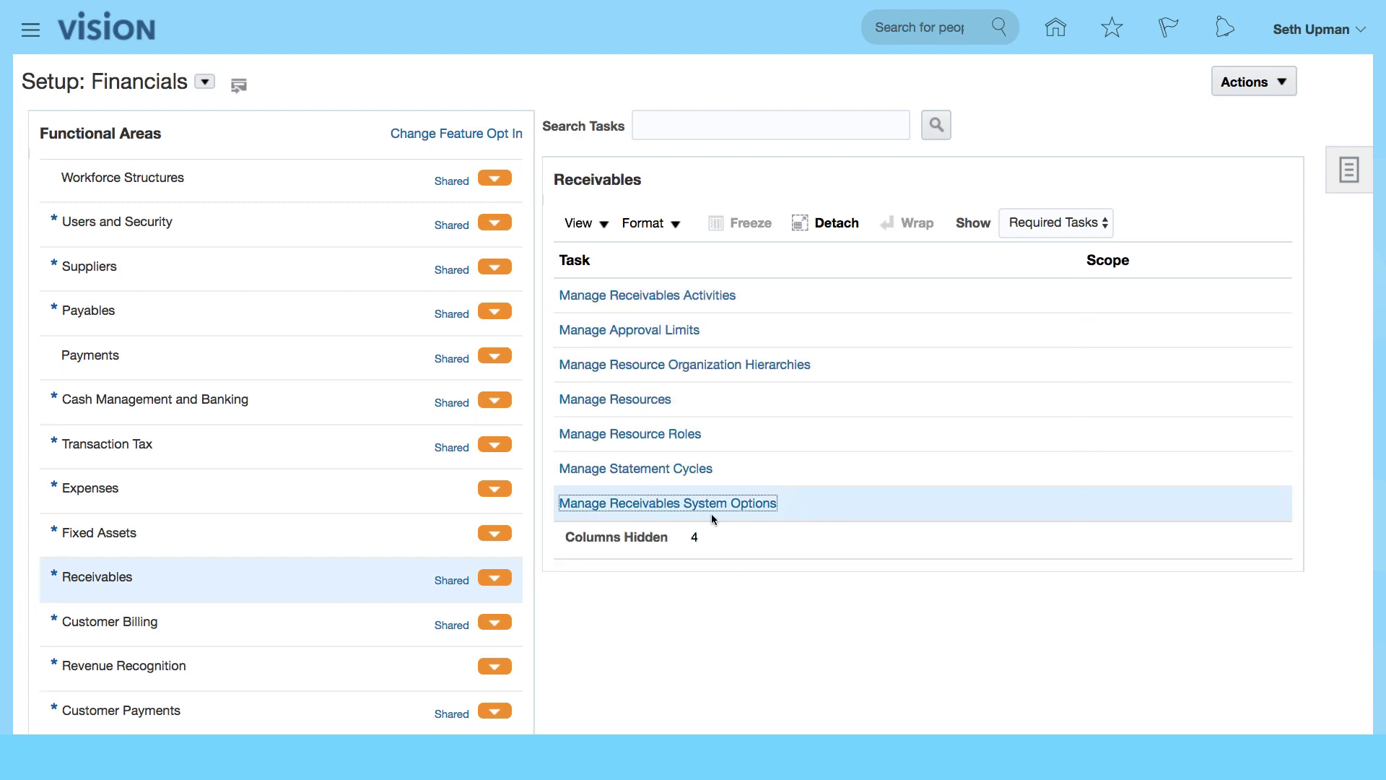
{"action": "left_click", "coordinate": [650, 504]}
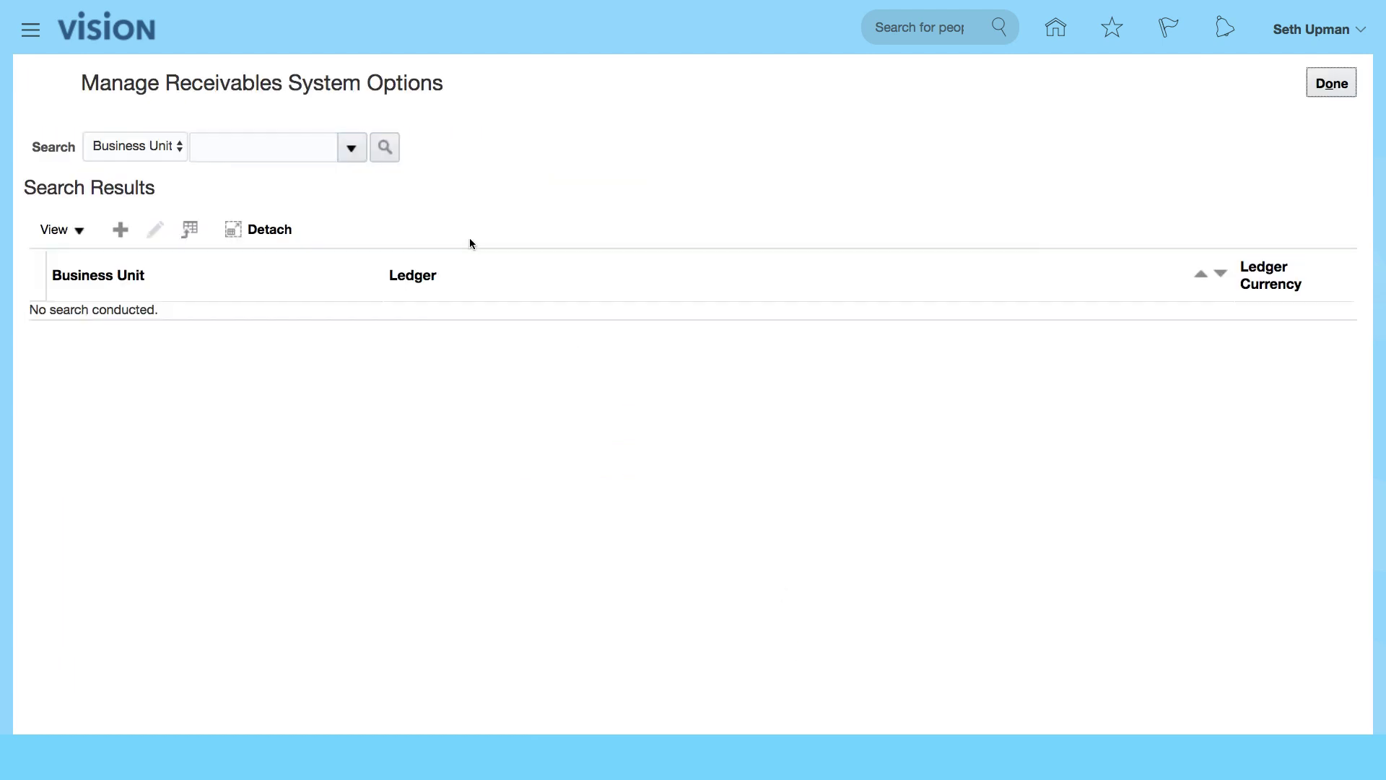
- Search for ACME USA Business Unit1 and open its system options record
{"action": "left_click", "coordinate": [352, 148]}
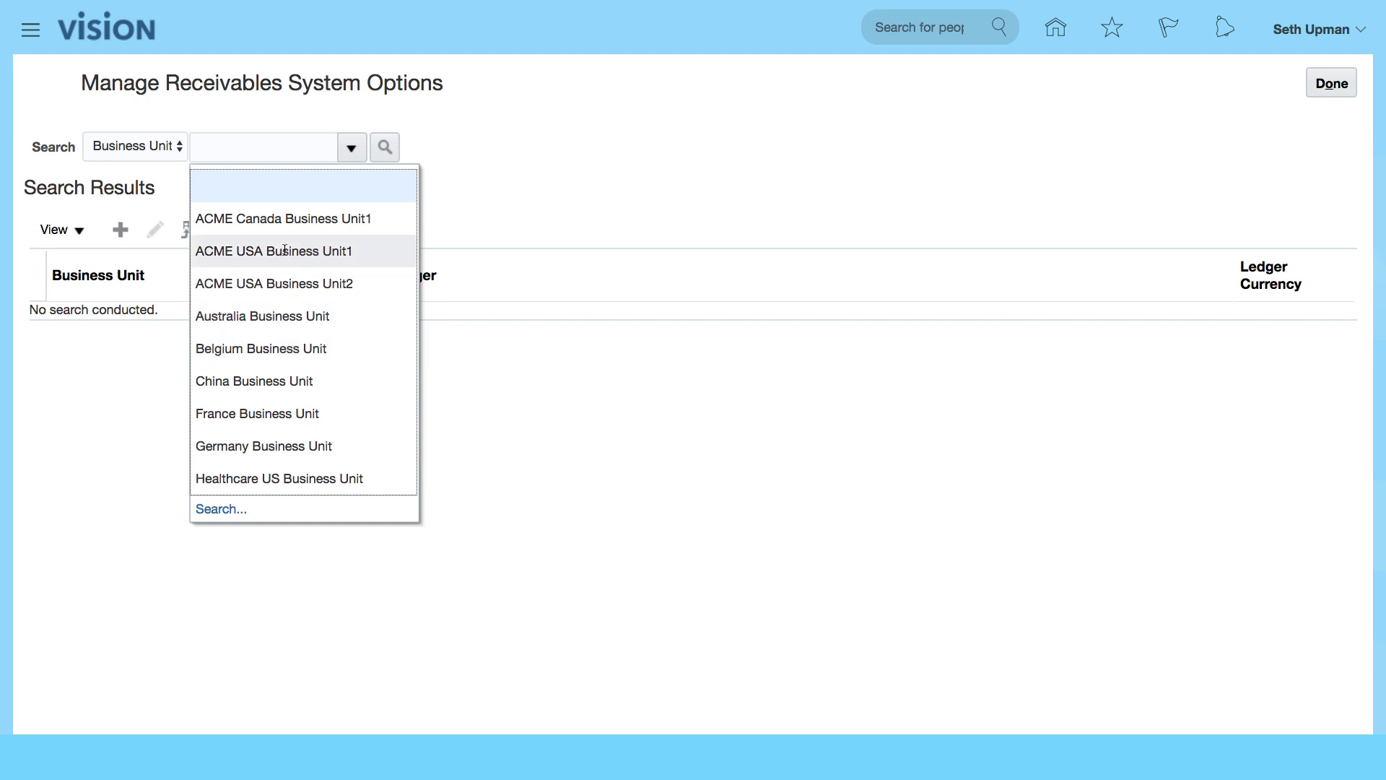
{"action": "left_click", "coordinate": [315, 253]}
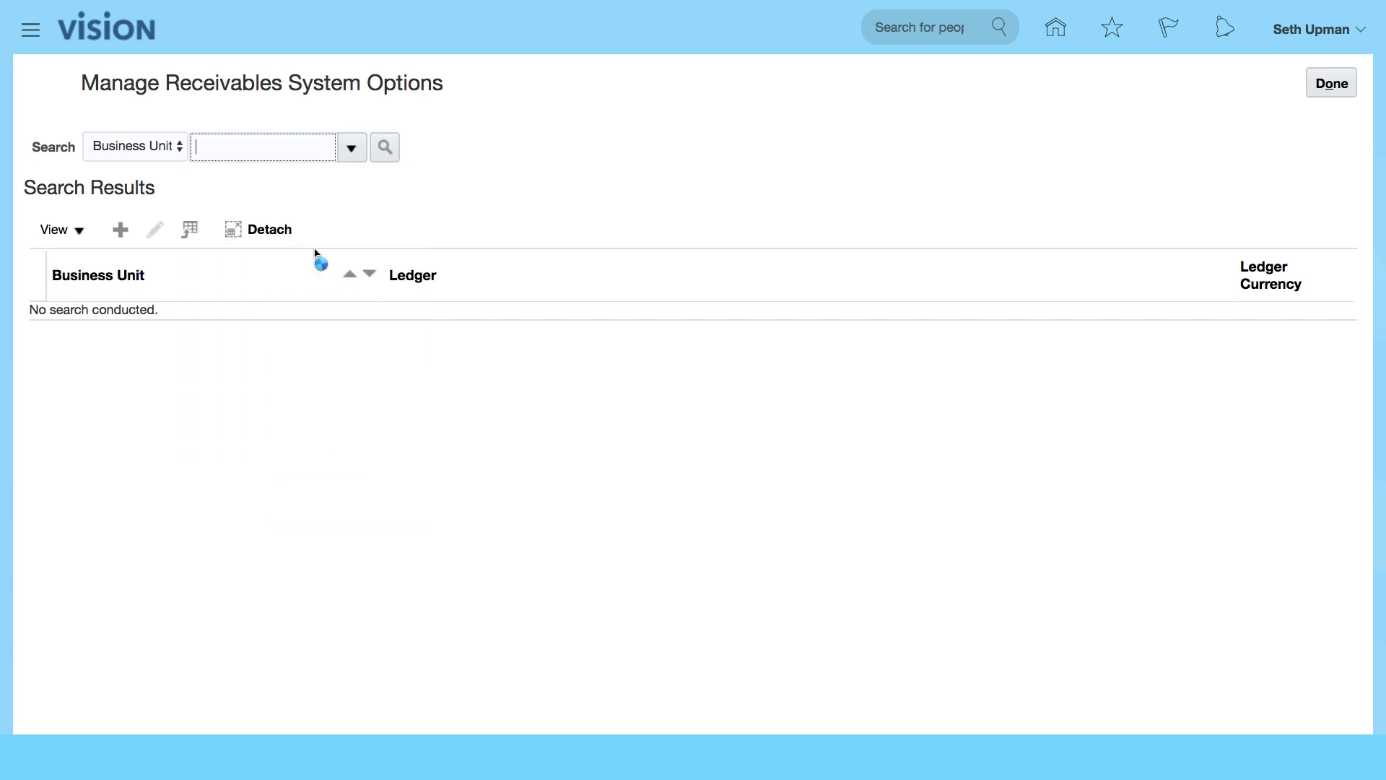
{"action": "left_click", "coordinate": [386, 148]}
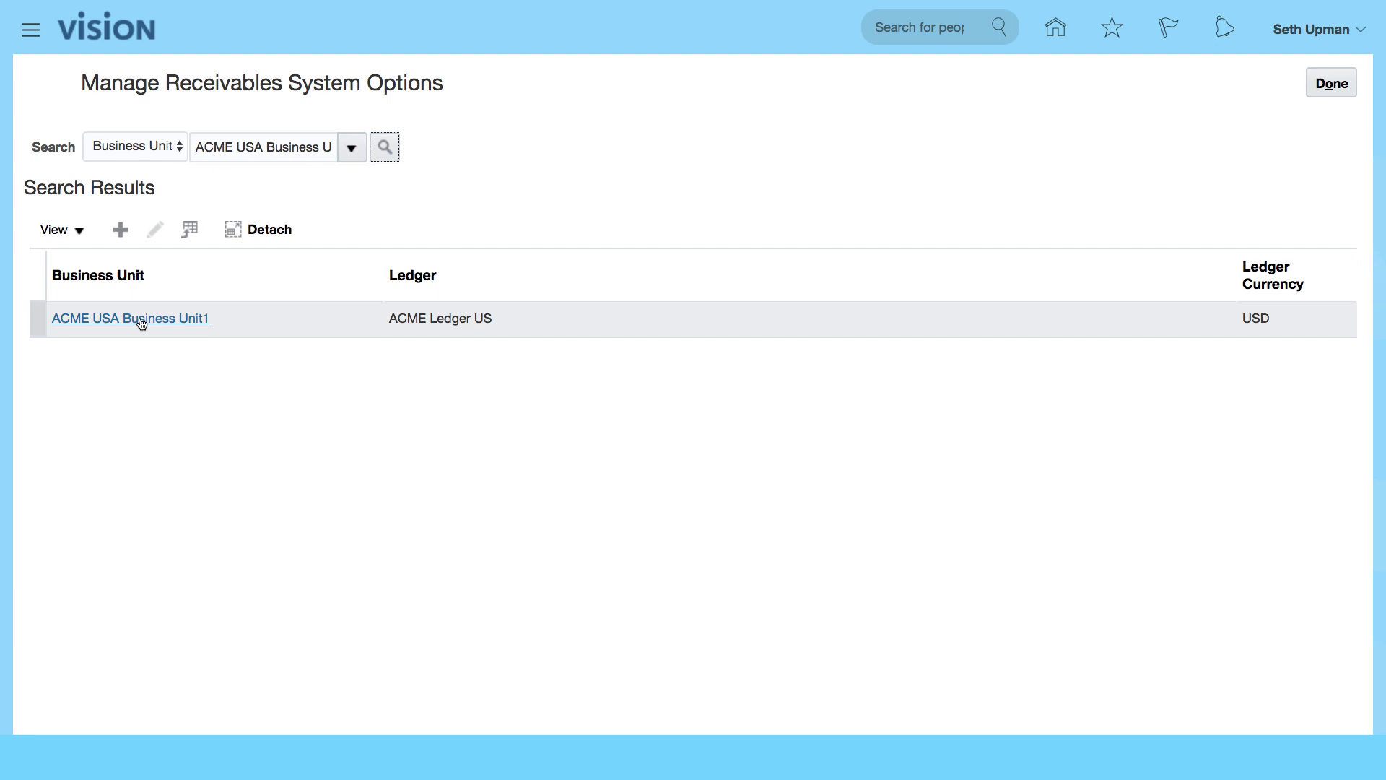
{"action": "left_click", "coordinate": [140, 318]}
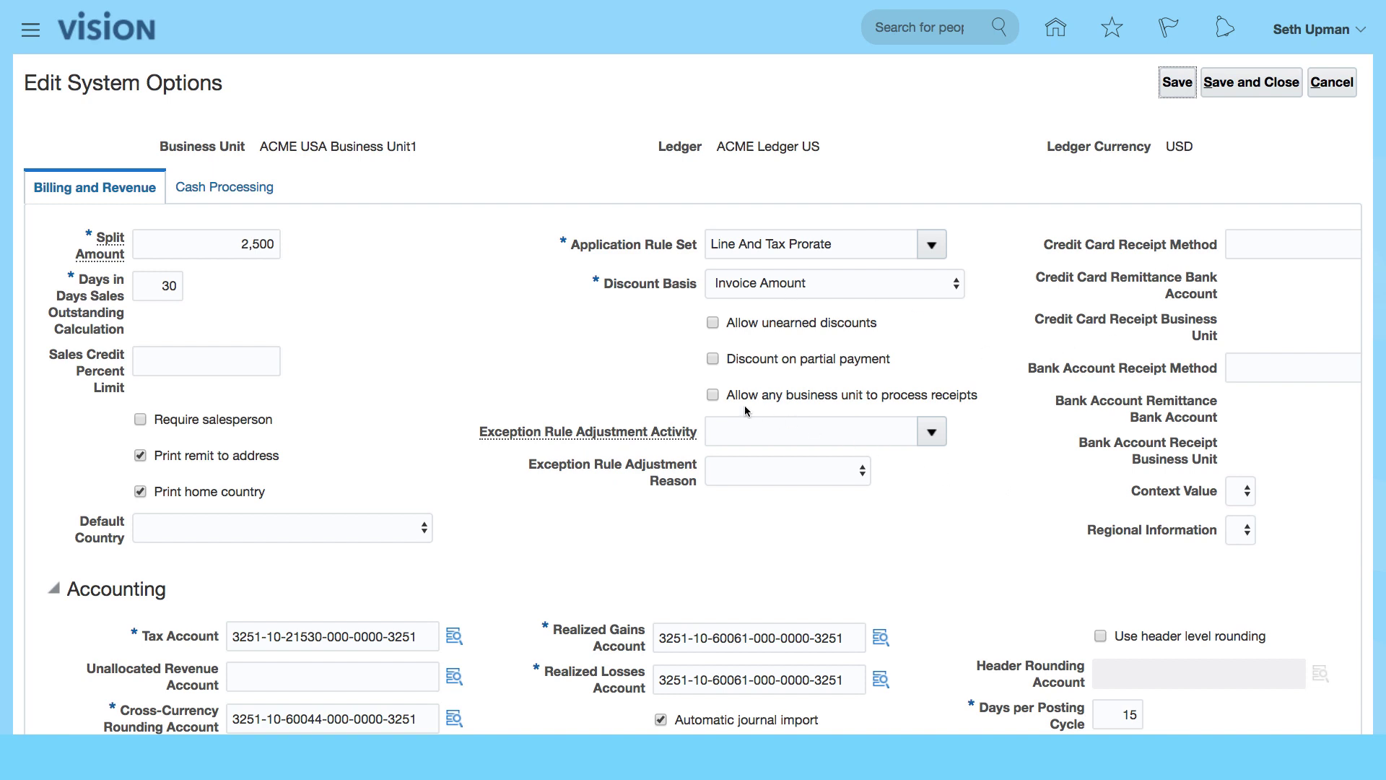
- Scroll through ACME USA Business Unit1's Billing and Revenue settings, such as Split Amount 2,500
{"action": "scroll", "coordinate": [953, 529], "scroll_direction": "down", "scroll_amount": 1}
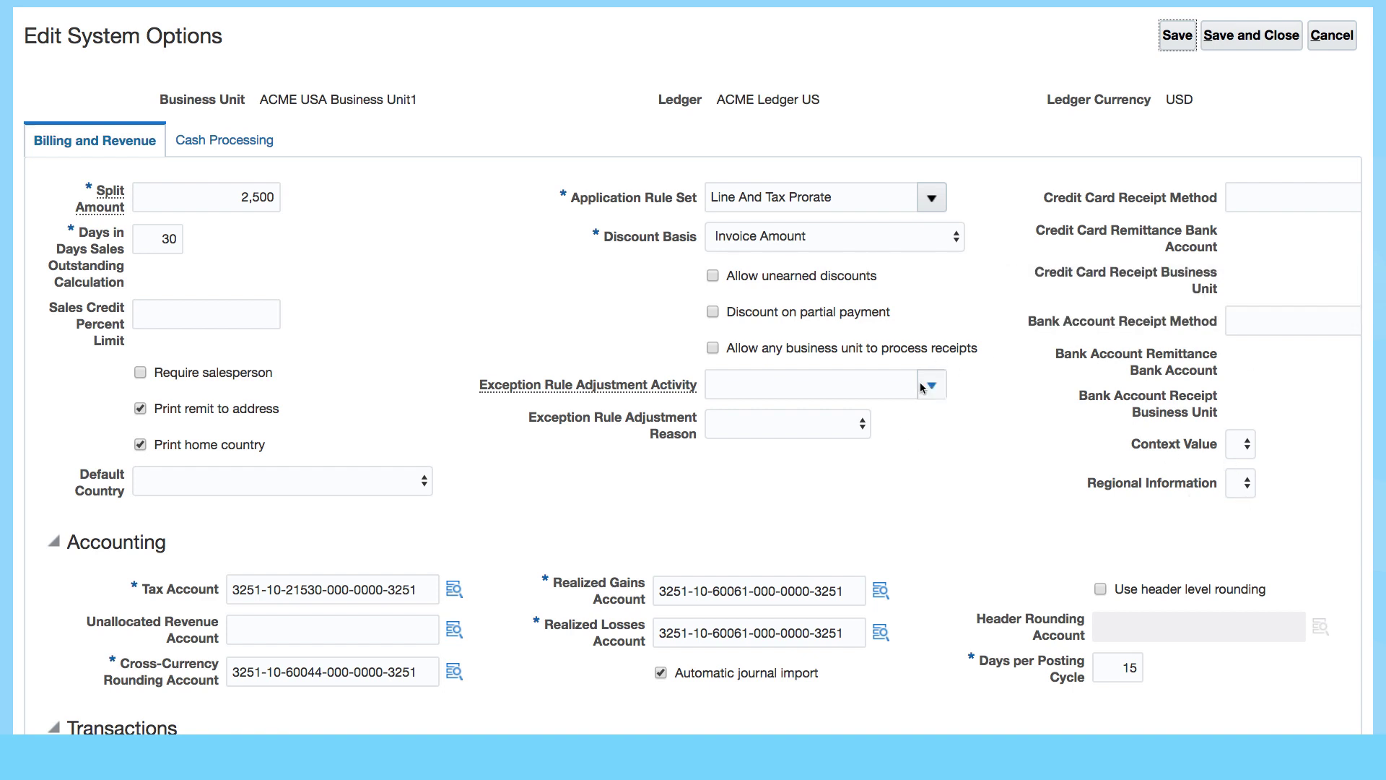
{"action": "scroll", "coordinate": [829, 478], "scroll_direction": "down", "scroll_amount": 3}
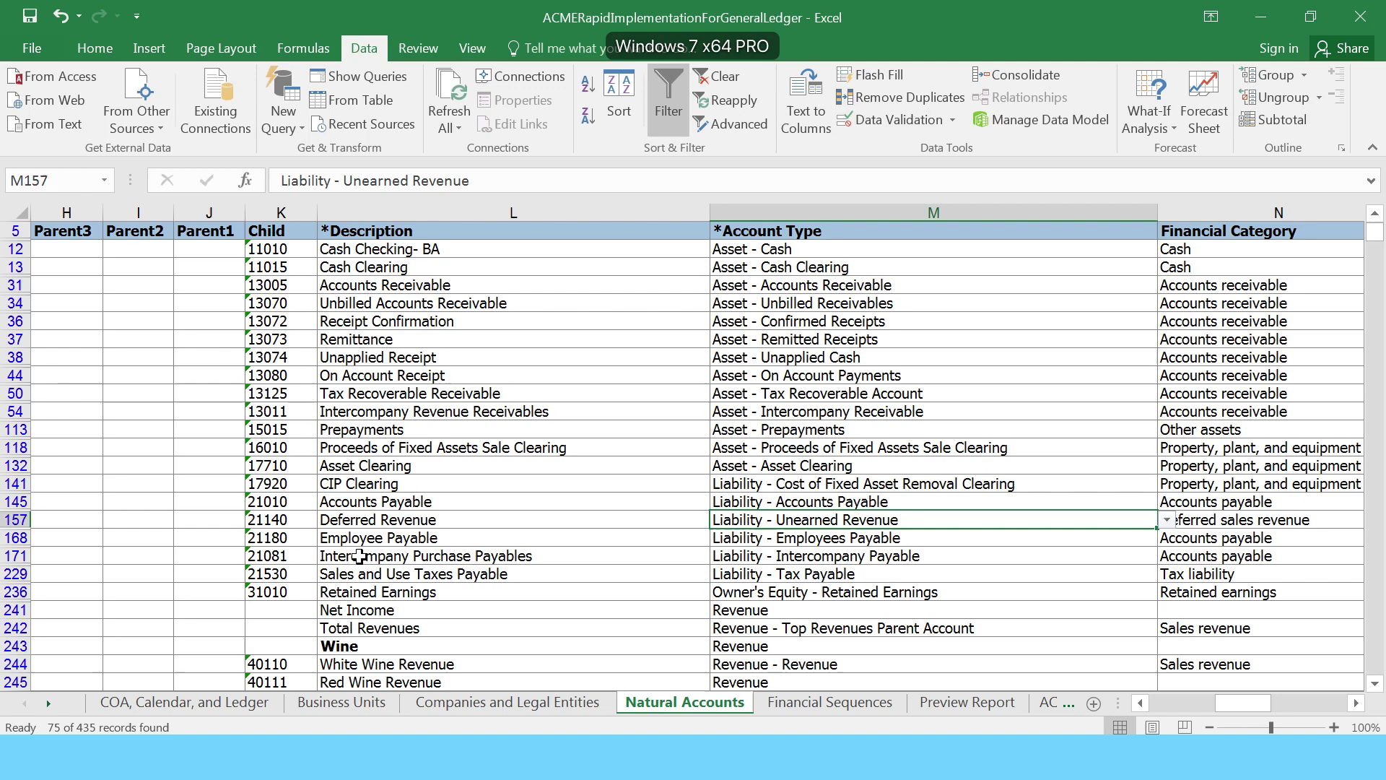
- Check the account type of the Sales and Use Taxes Payable account in Natural Accounts
{"action": "left_click", "coordinate": [356, 574]}
{"action": "left_click", "coordinate": [815, 569]}
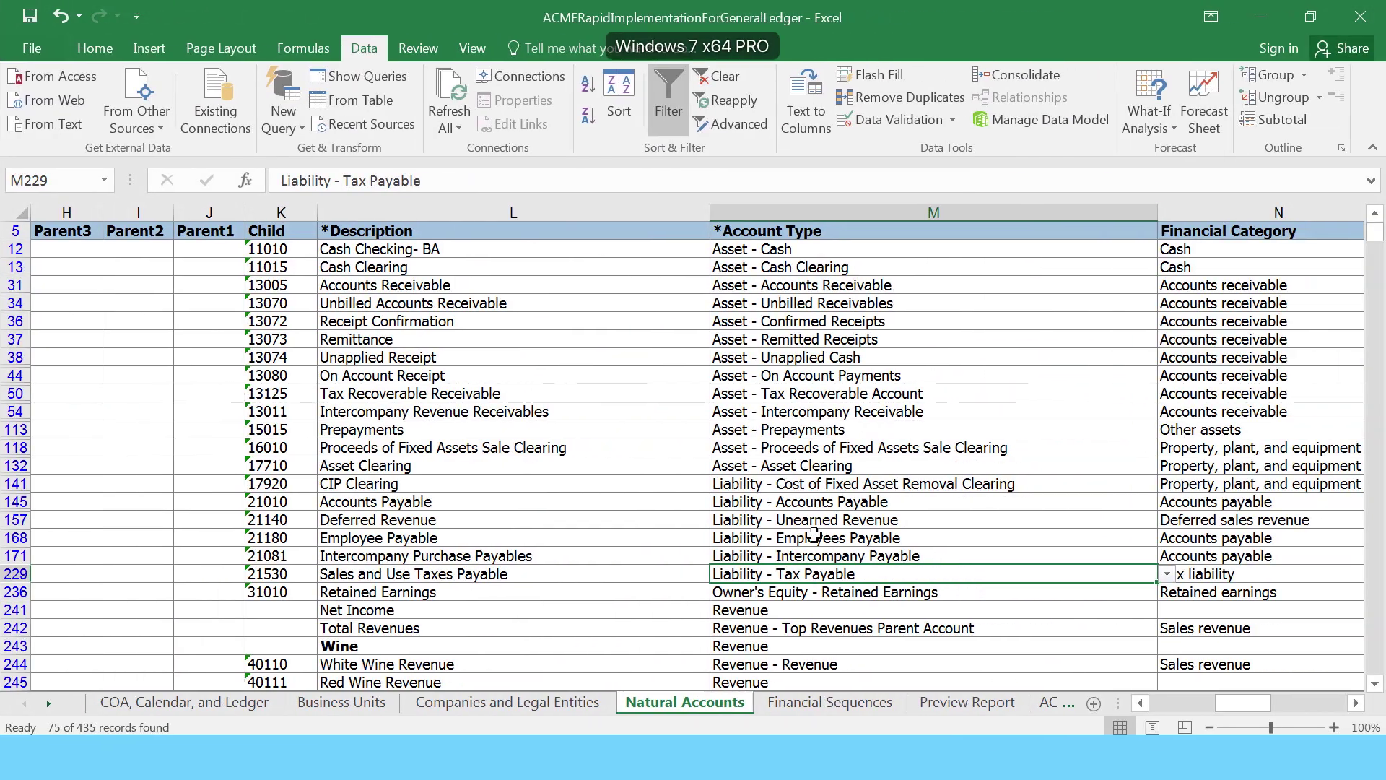
{"action": "scroll", "coordinate": [814, 534], "scroll_direction": "down", "scroll_amount": 4}
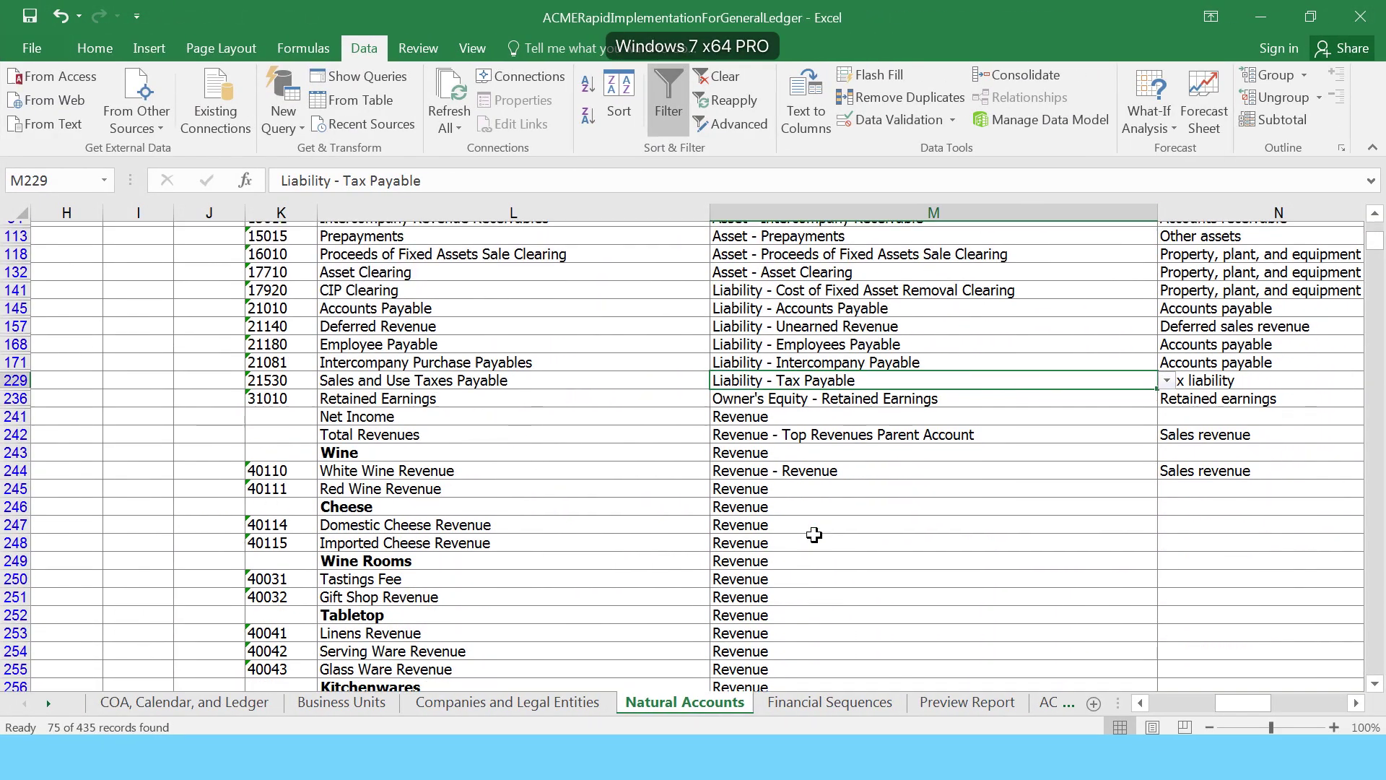
{"action": "scroll", "coordinate": [814, 534], "scroll_direction": "down", "scroll_amount": 12}
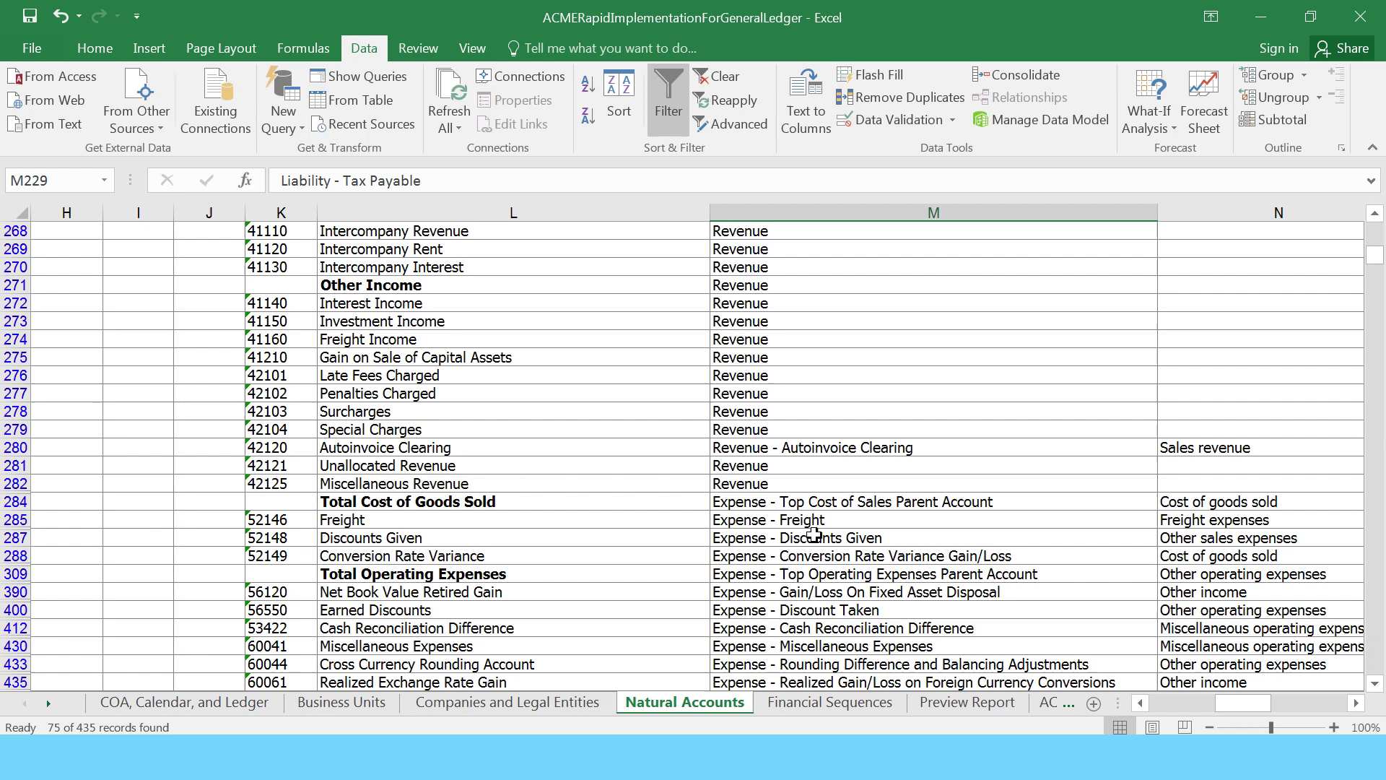
{"action": "scroll", "coordinate": [814, 535], "scroll_direction": "down", "scroll_amount": 3}
- Check the Cross Currency Rounding and Realized Exchange Rate Gain account types
{"action": "left_click", "coordinate": [436, 498]}
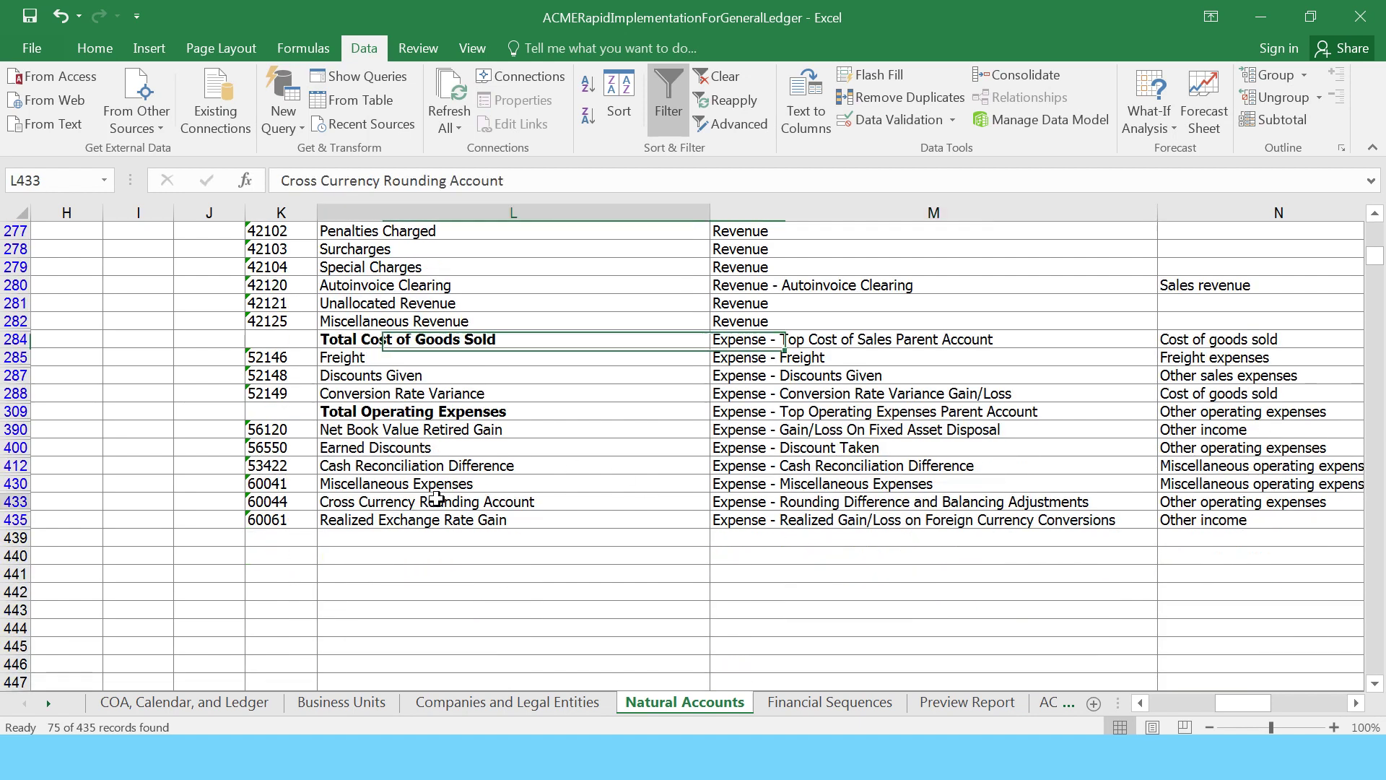
{"action": "left_click", "coordinate": [833, 505]}
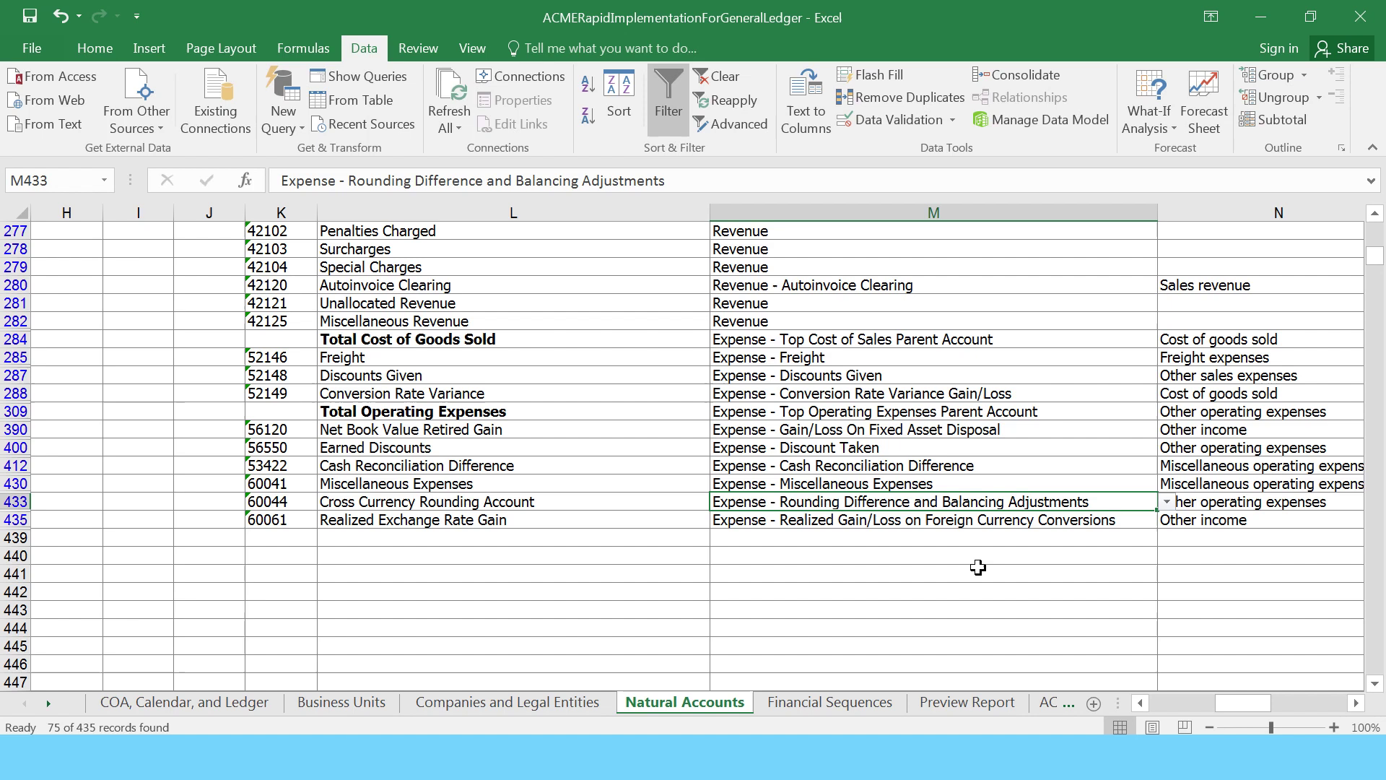
{"action": "left_click", "coordinate": [798, 522]}
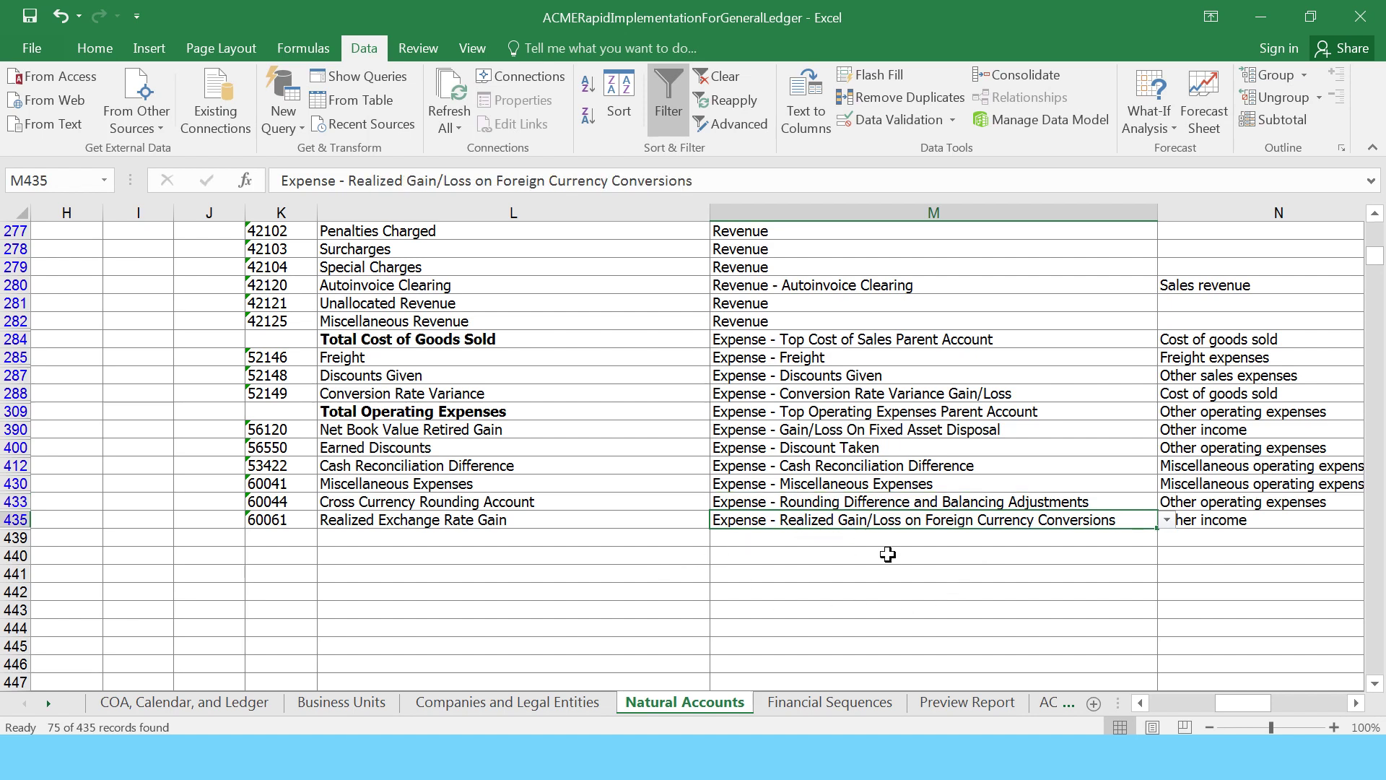
{"action": "left_click", "coordinate": [982, 572]}
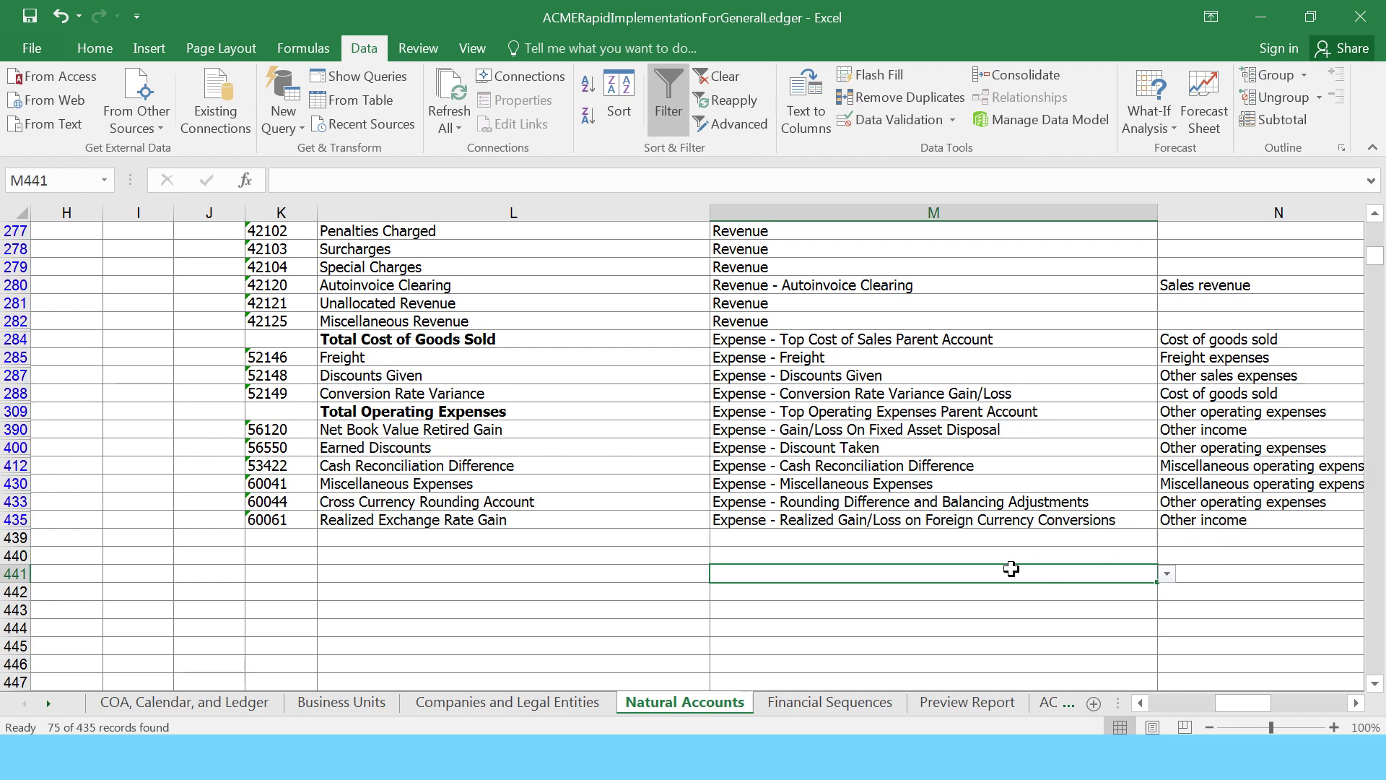
{"action": "scroll", "coordinate": [1015, 568], "scroll_direction": "up", "scroll_amount": 13}
{"action": "scroll", "coordinate": [1010, 569], "scroll_direction": "up", "scroll_amount": 8}
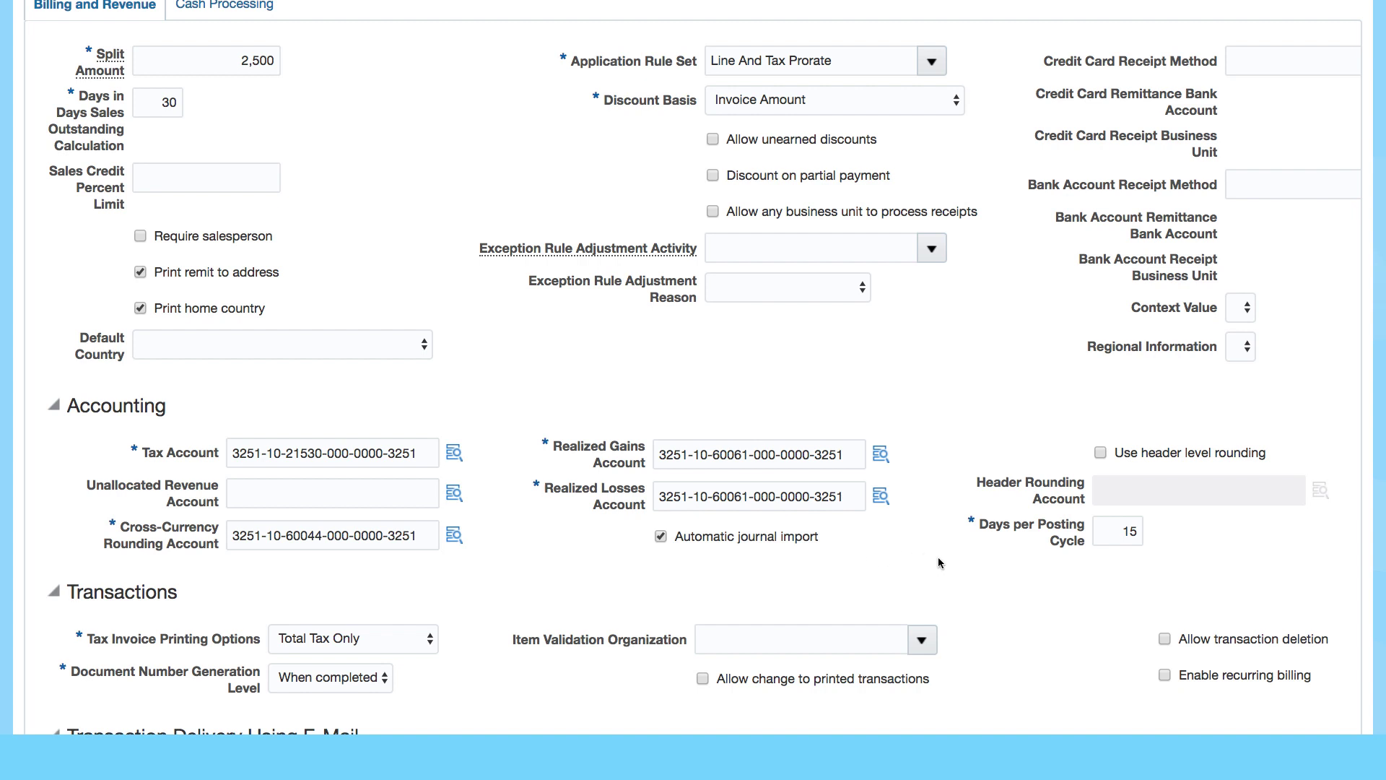
{"action": "scroll", "coordinate": [938, 556], "scroll_direction": "down", "scroll_amount": 3}
{"action": "scroll", "coordinate": [1003, 562], "scroll_direction": "down", "scroll_amount": 1}
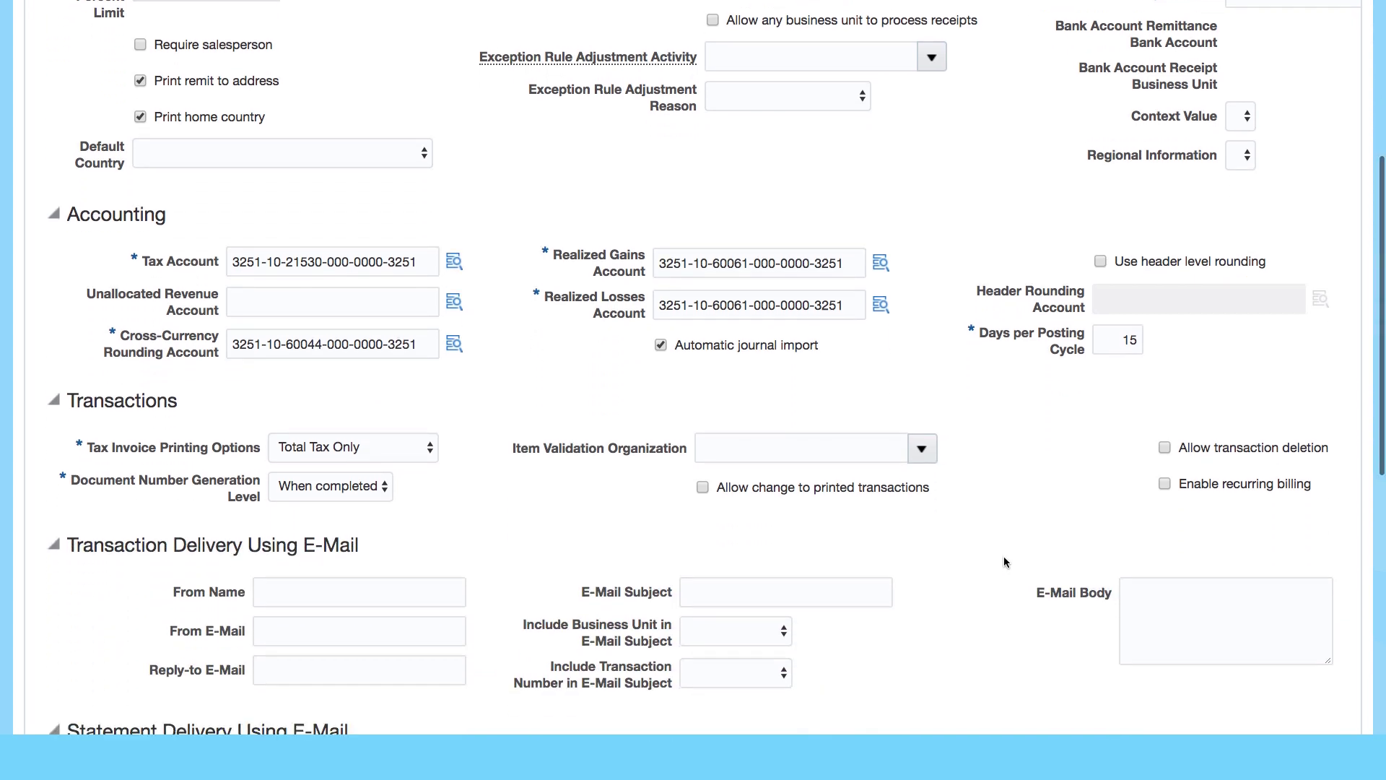
{"action": "left_click", "coordinate": [920, 435]}
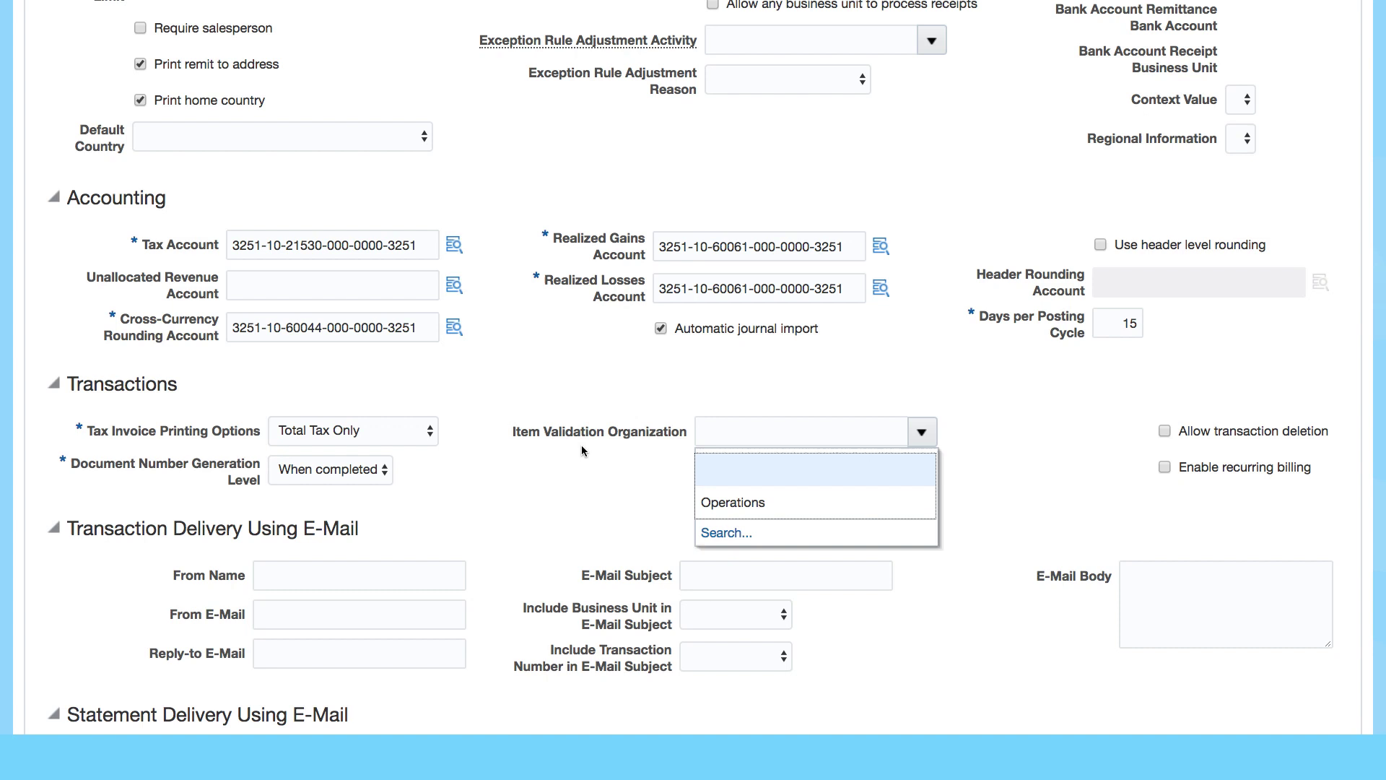
{"action": "left_click", "coordinate": [1021, 444]}
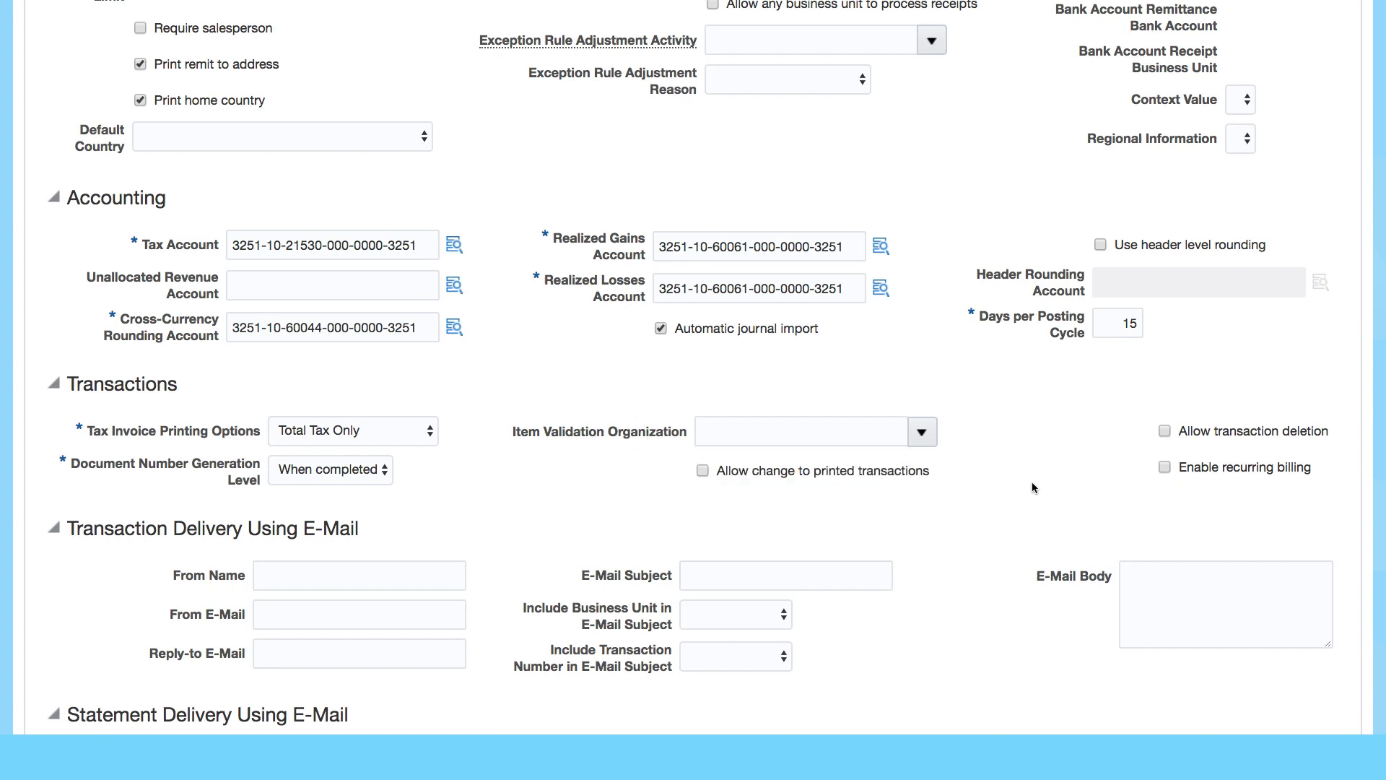
{"action": "scroll", "coordinate": [998, 491], "scroll_direction": "down", "scroll_amount": 5}
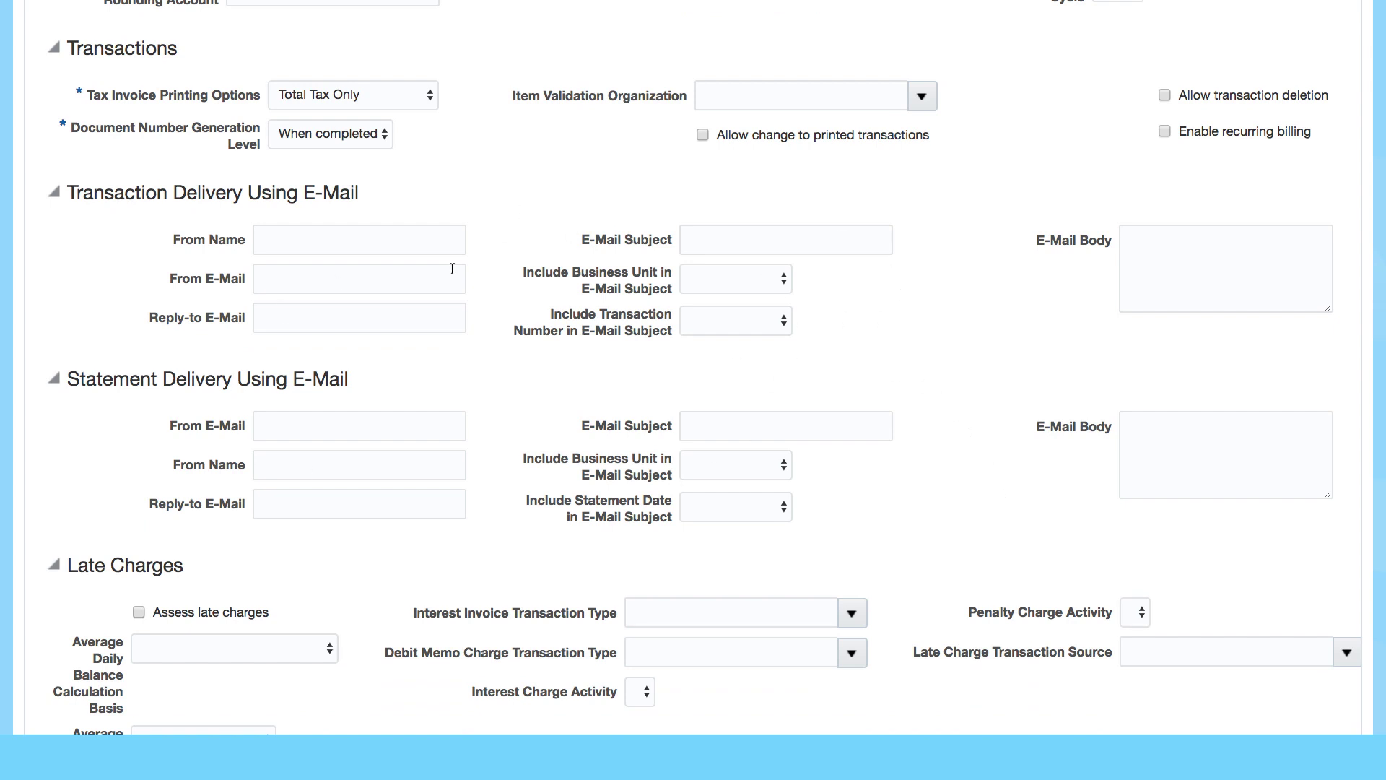
{"action": "left_click", "coordinate": [759, 284]}
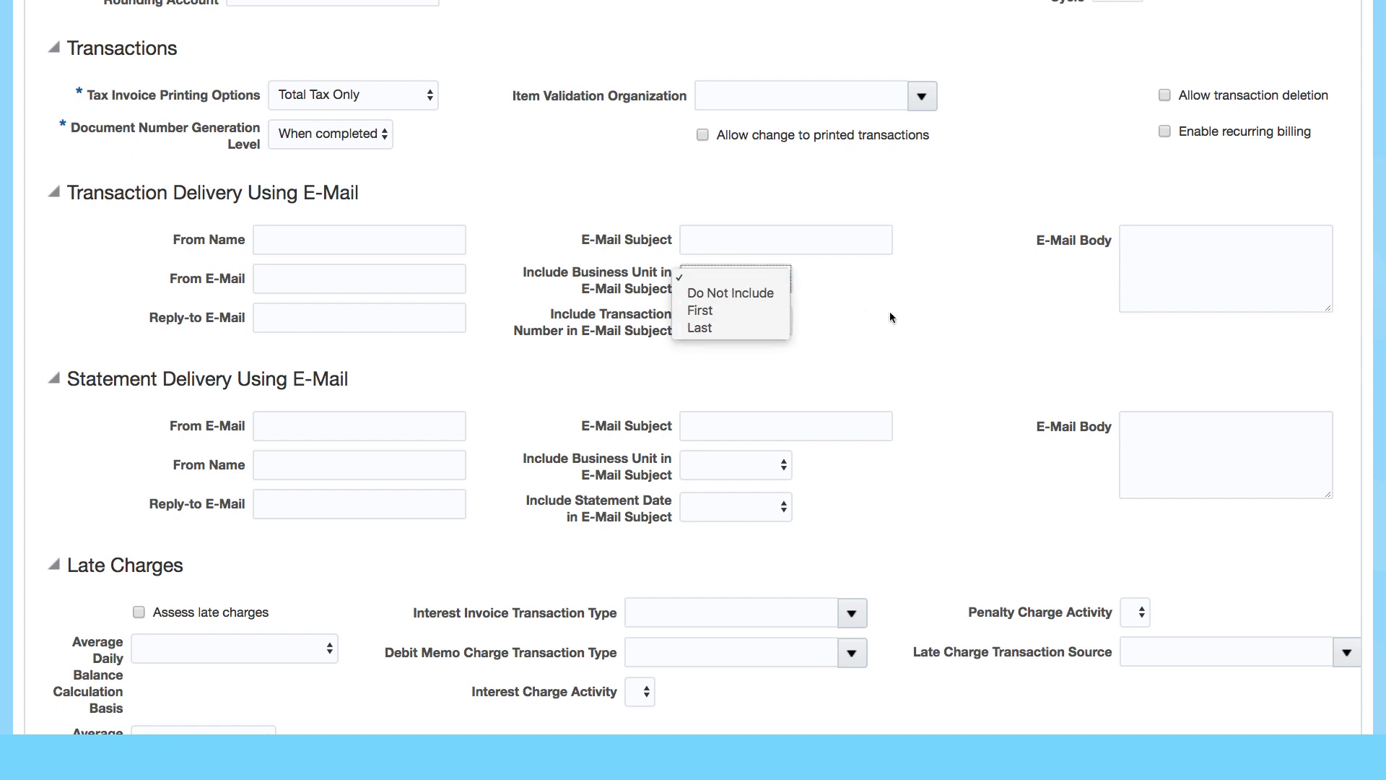
{"action": "left_click", "coordinate": [641, 318]}
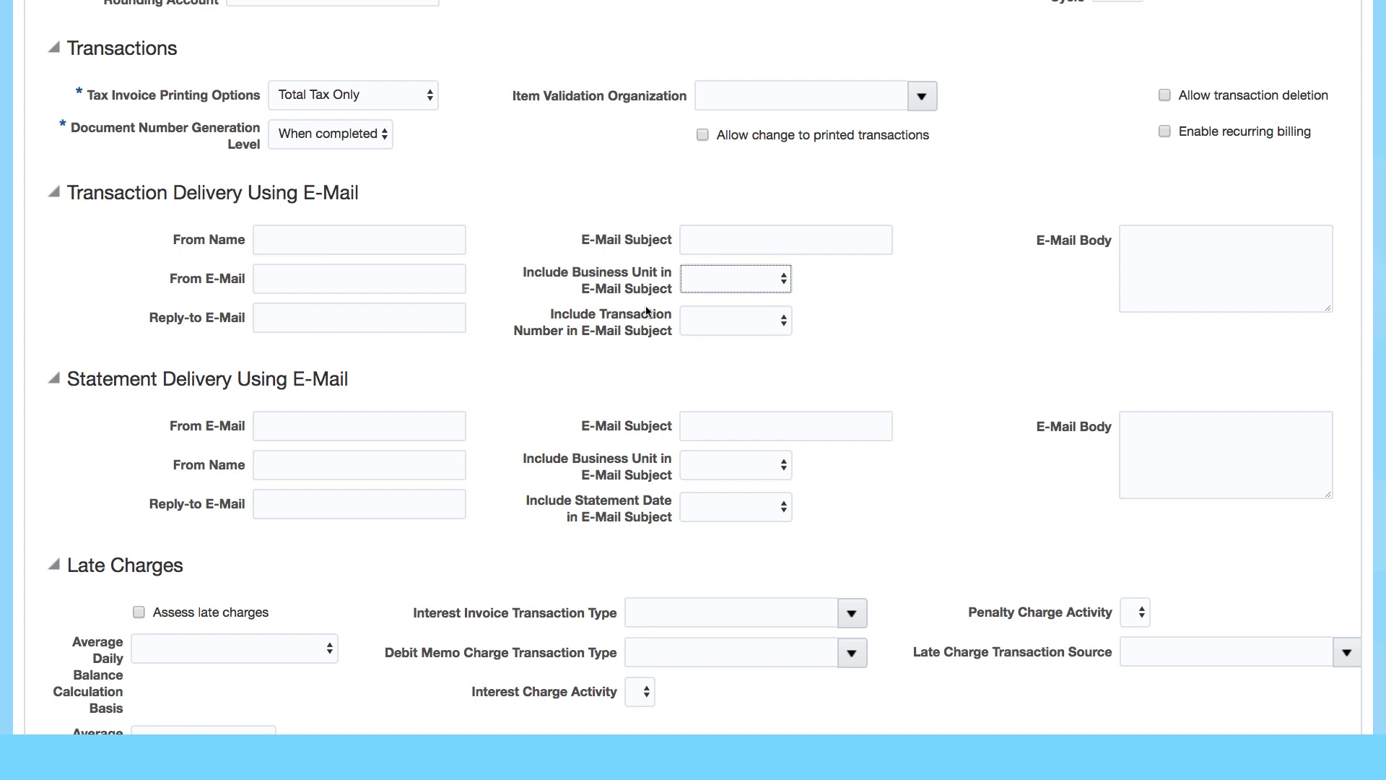
{"action": "scroll", "coordinate": [426, 604], "scroll_direction": "down", "scroll_amount": 5}
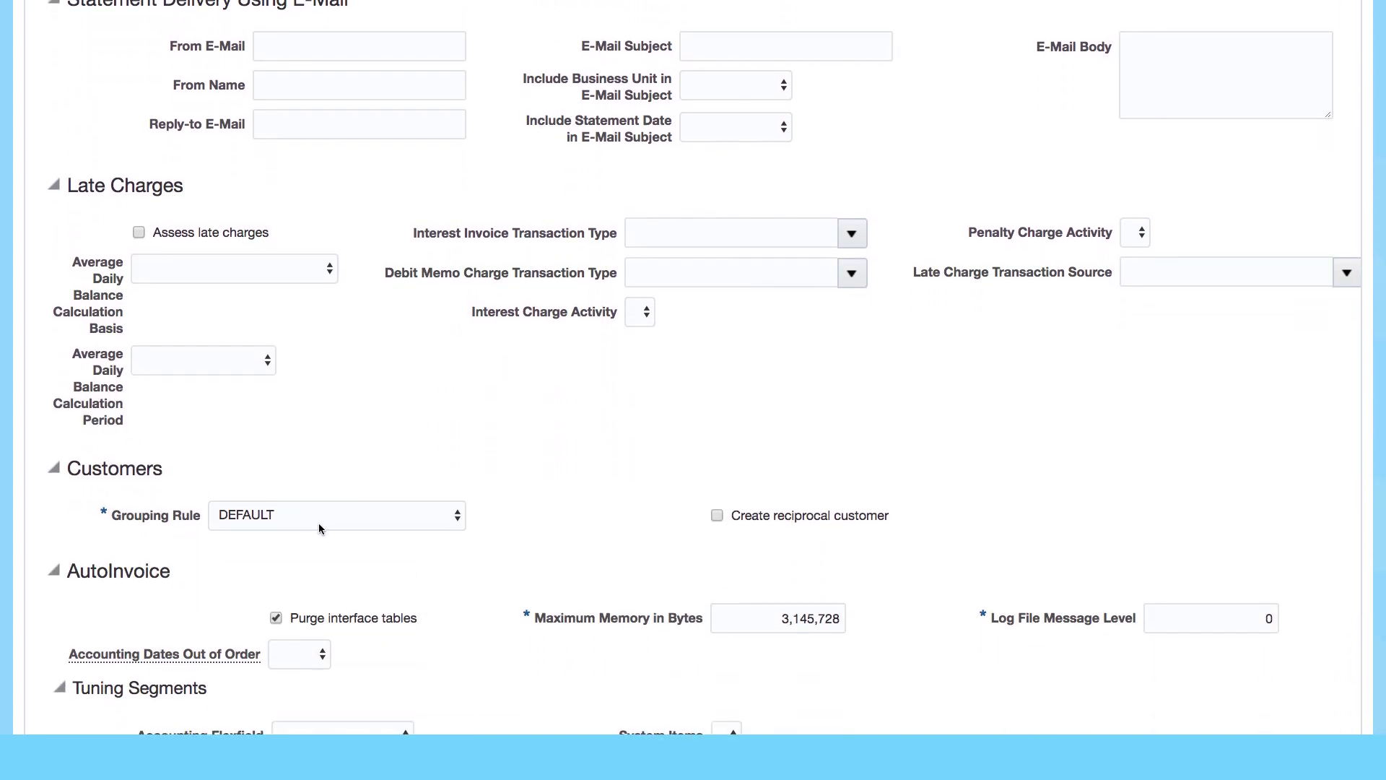
{"action": "mouse_move", "coordinate": [322, 523]}
{"action": "scroll", "coordinate": [484, 638], "scroll_direction": "up", "scroll_amount": 15}
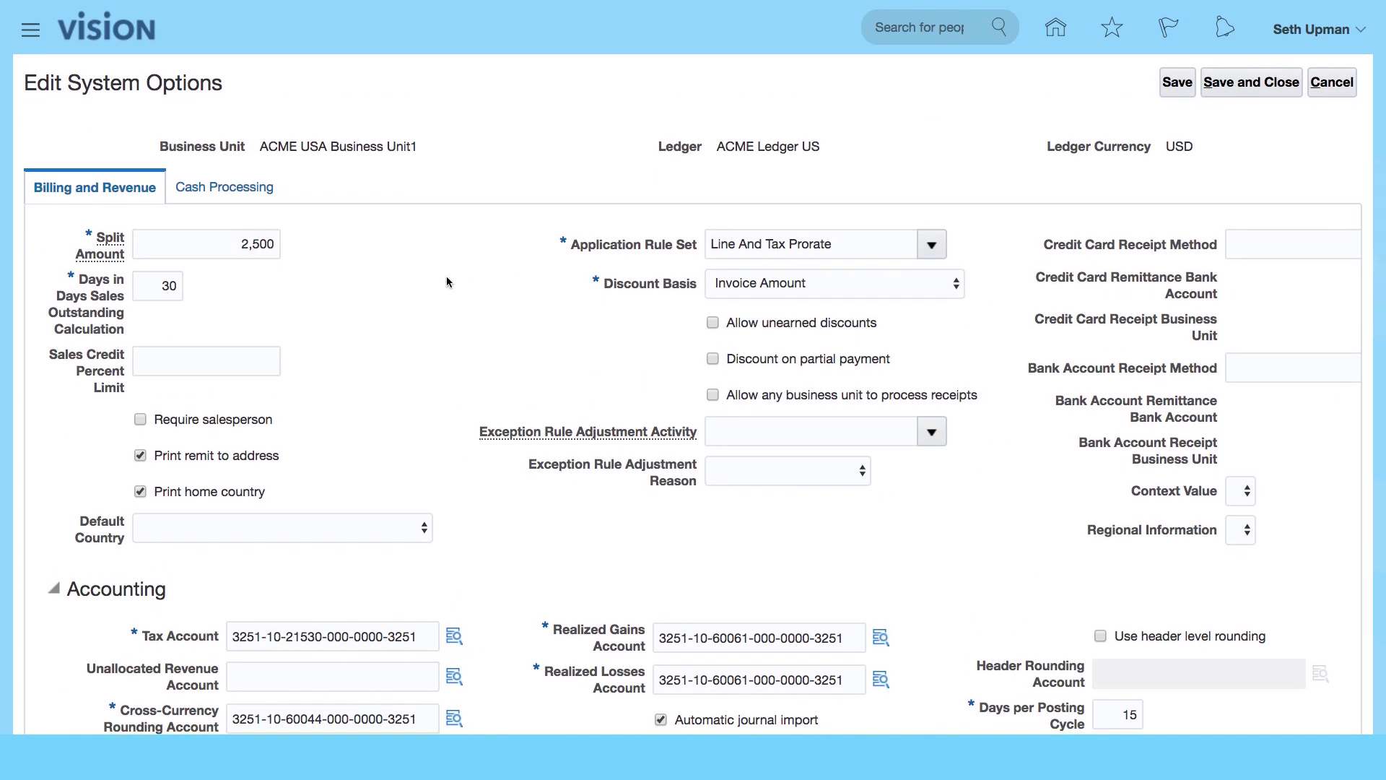
- Set Match Receipts By 2–4 to Sales Order, Purchase Order and Shipping Reference
{"action": "left_click", "coordinate": [211, 190]}
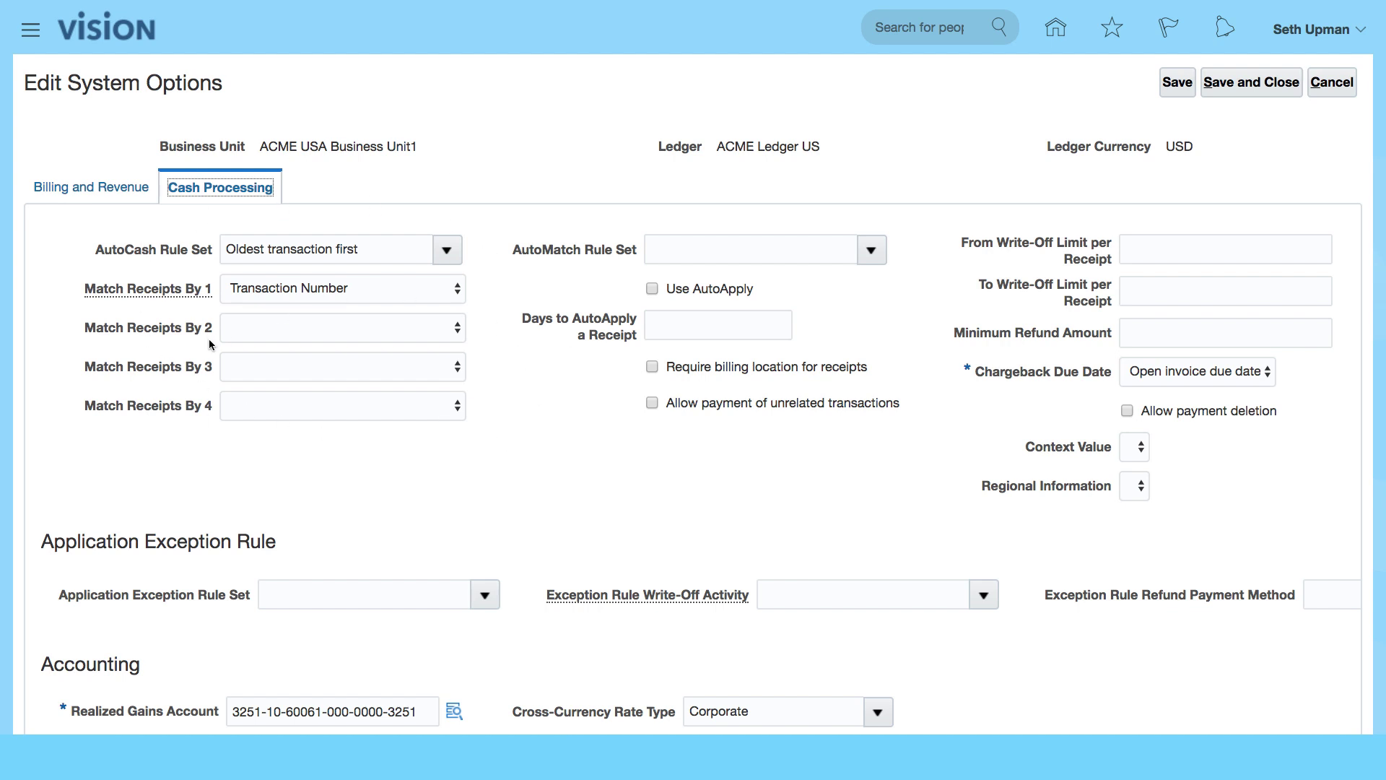
{"action": "left_click", "coordinate": [287, 328]}
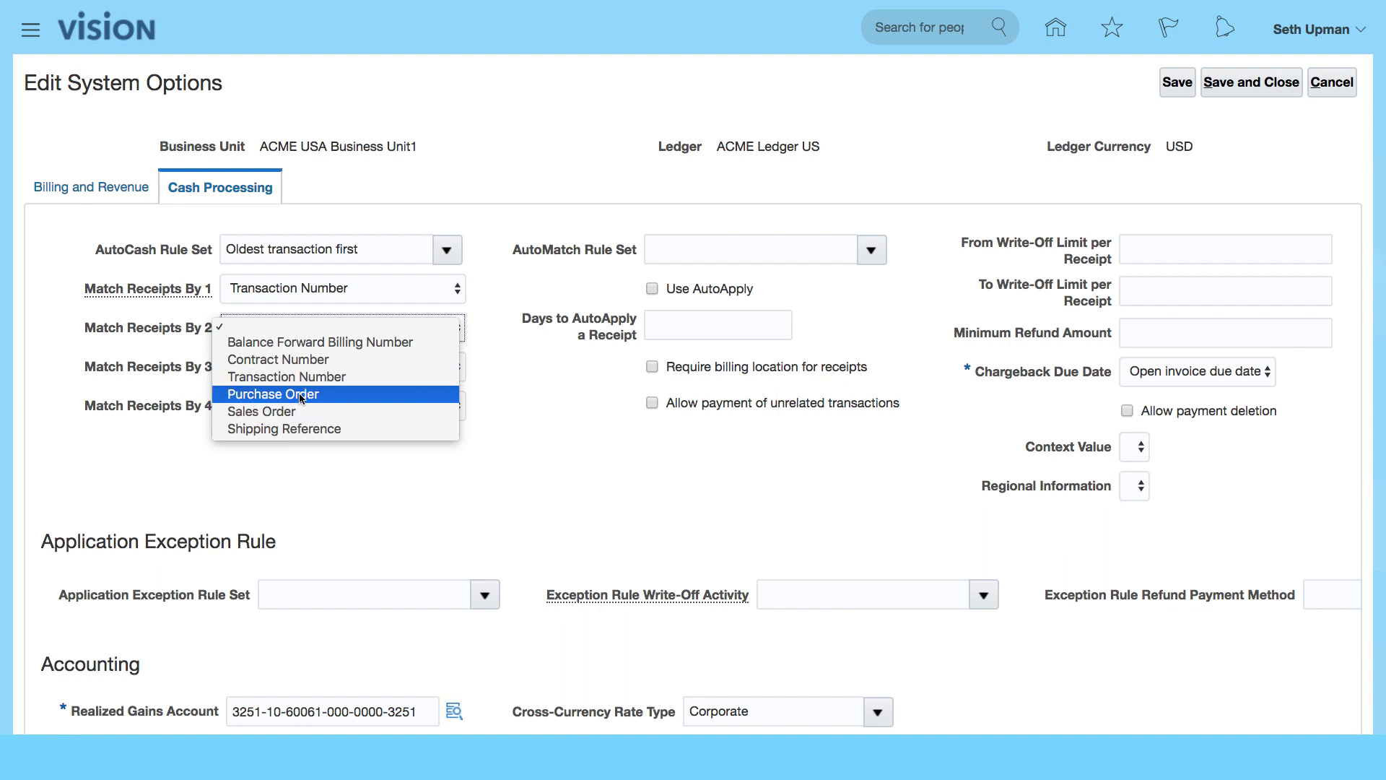
{"action": "left_click", "coordinate": [294, 411]}
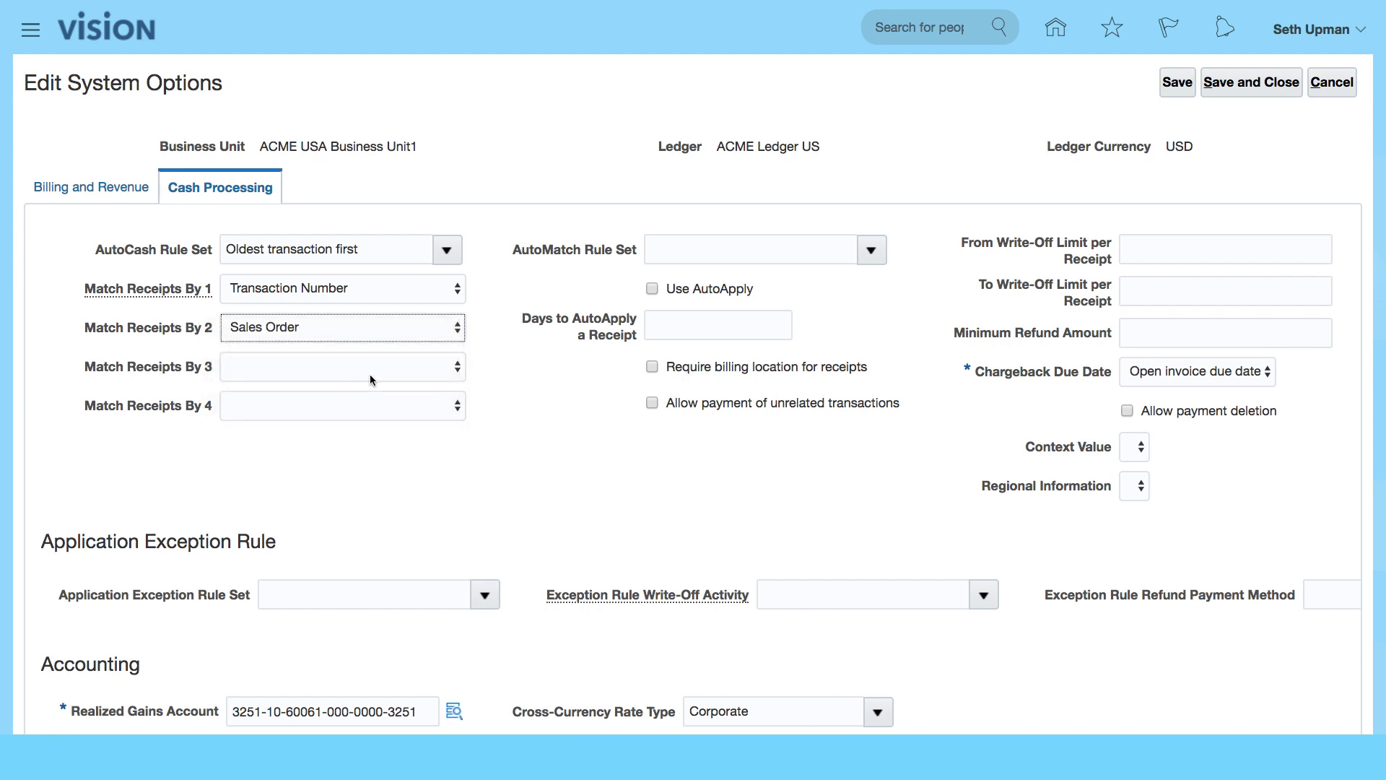
{"action": "left_click", "coordinate": [456, 372]}
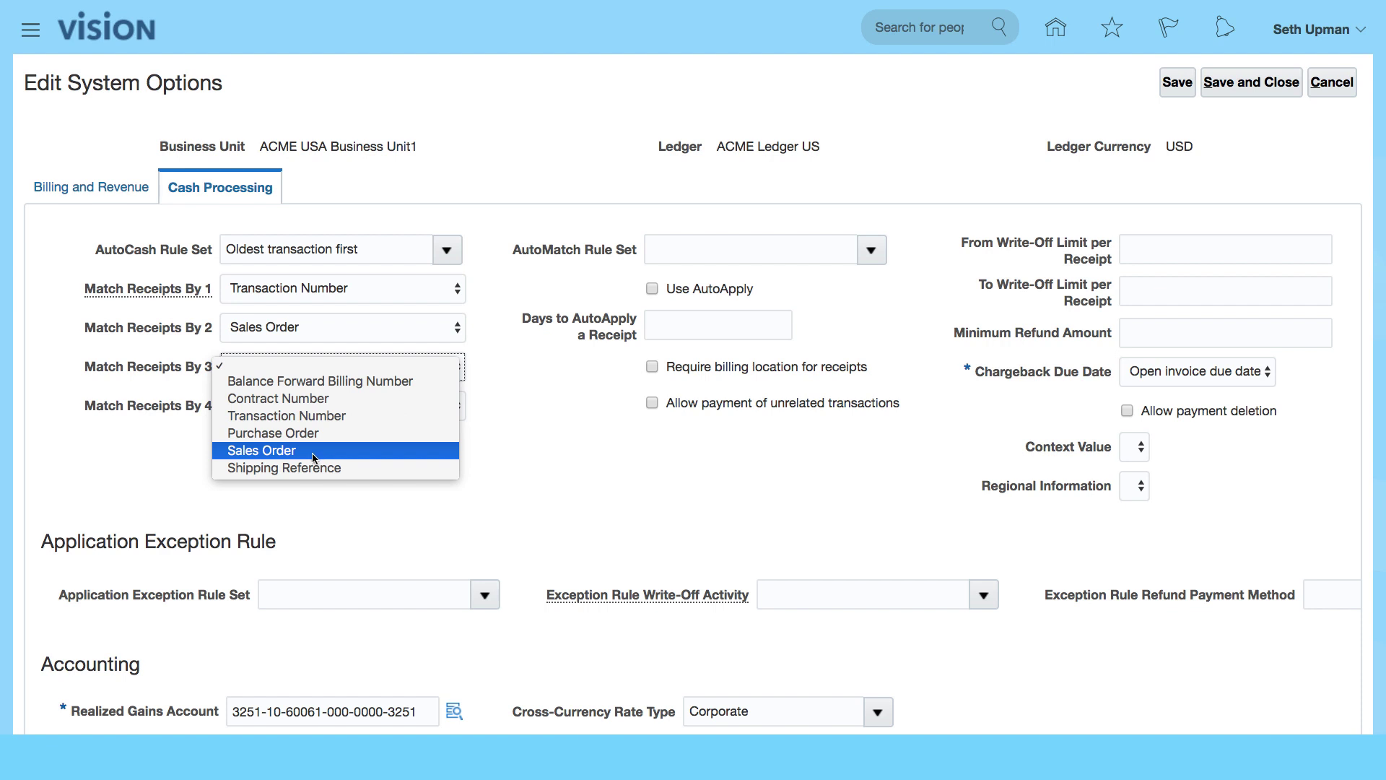
{"action": "left_click", "coordinate": [313, 435]}
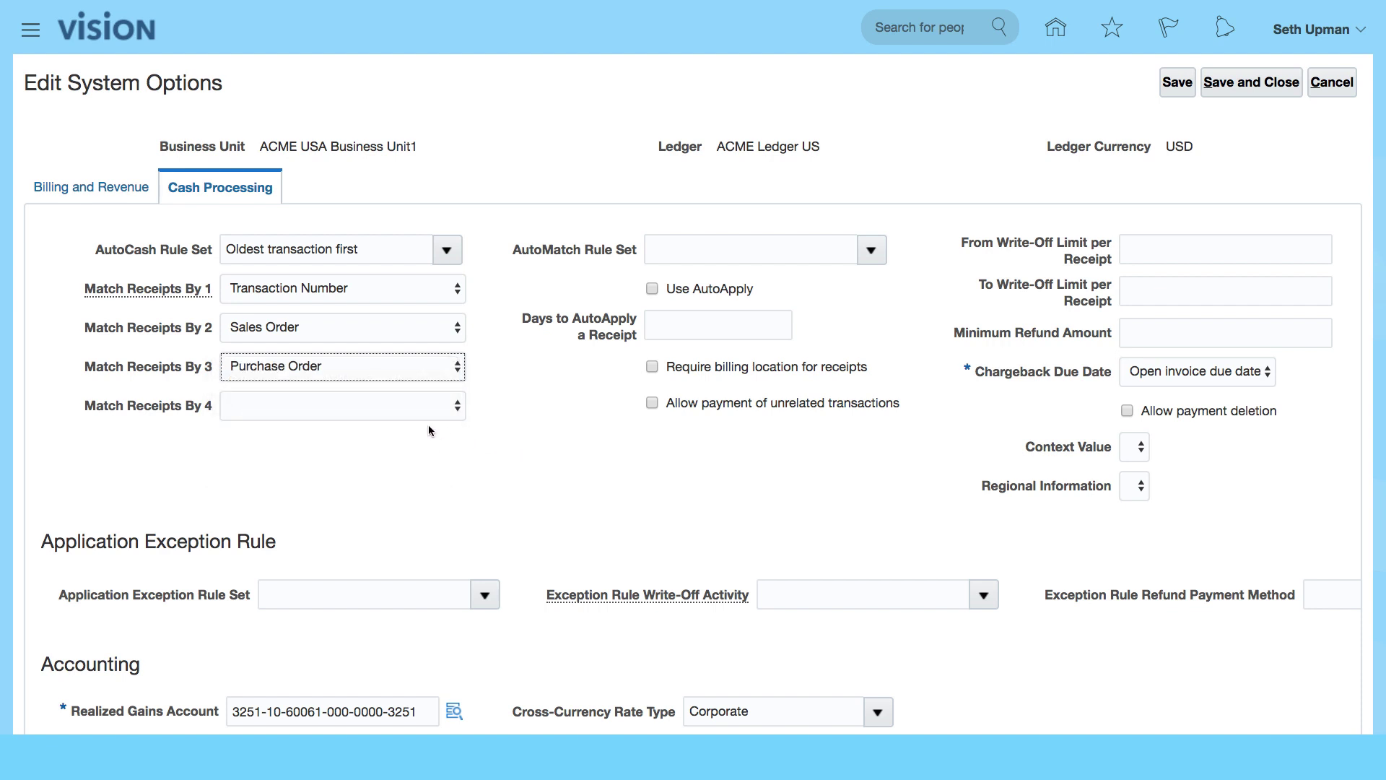
{"action": "left_click", "coordinate": [419, 409]}
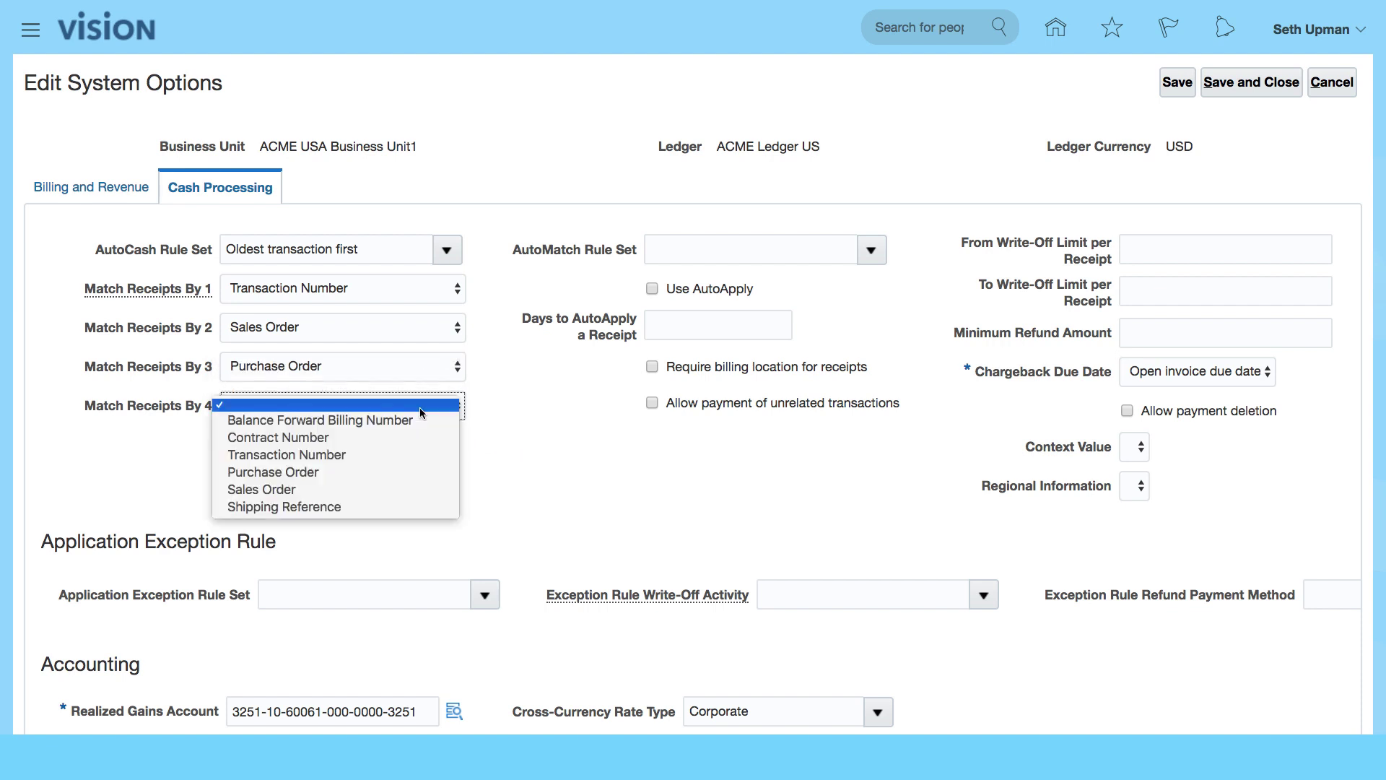
{"action": "left_click", "coordinate": [323, 507]}
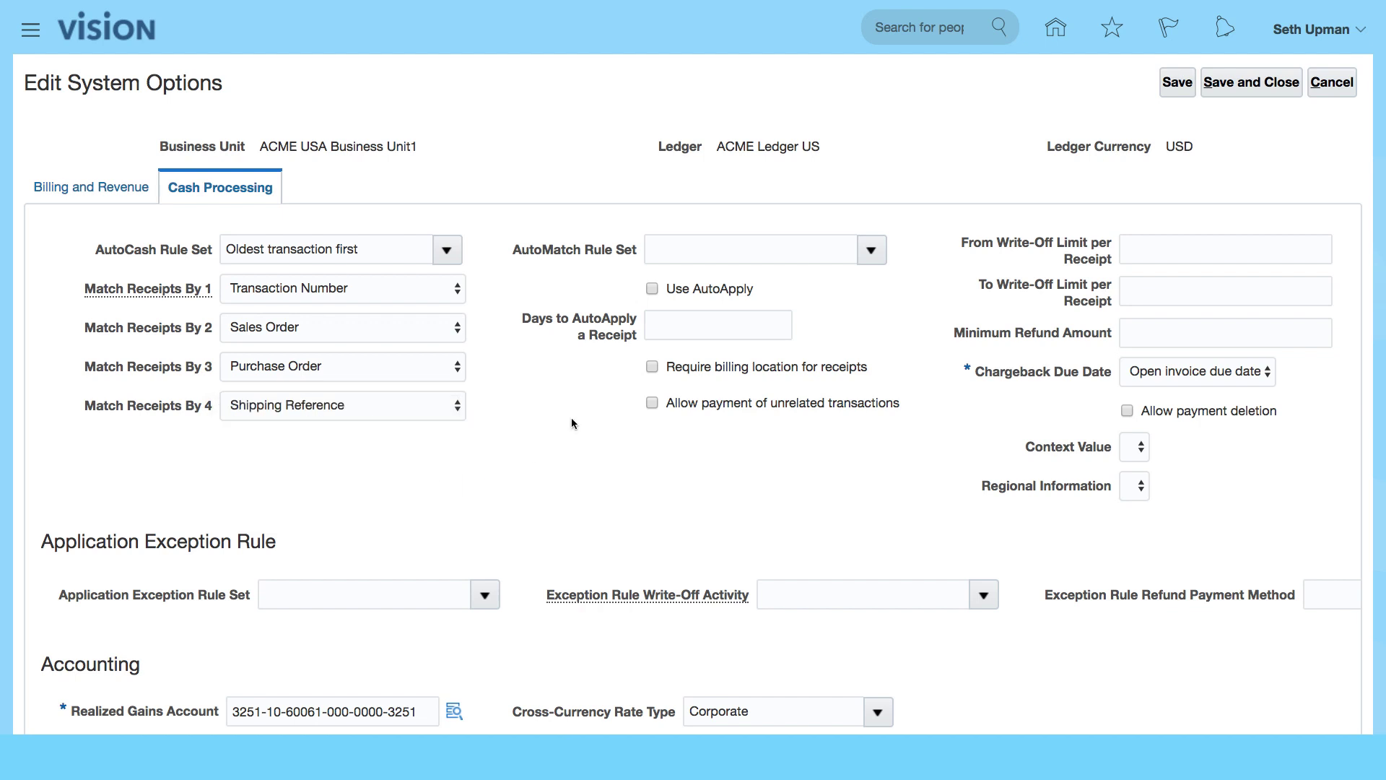
- Set the AutoMatch Rule Set to Default Automatch Rule Set
{"action": "left_click", "coordinate": [873, 251]}
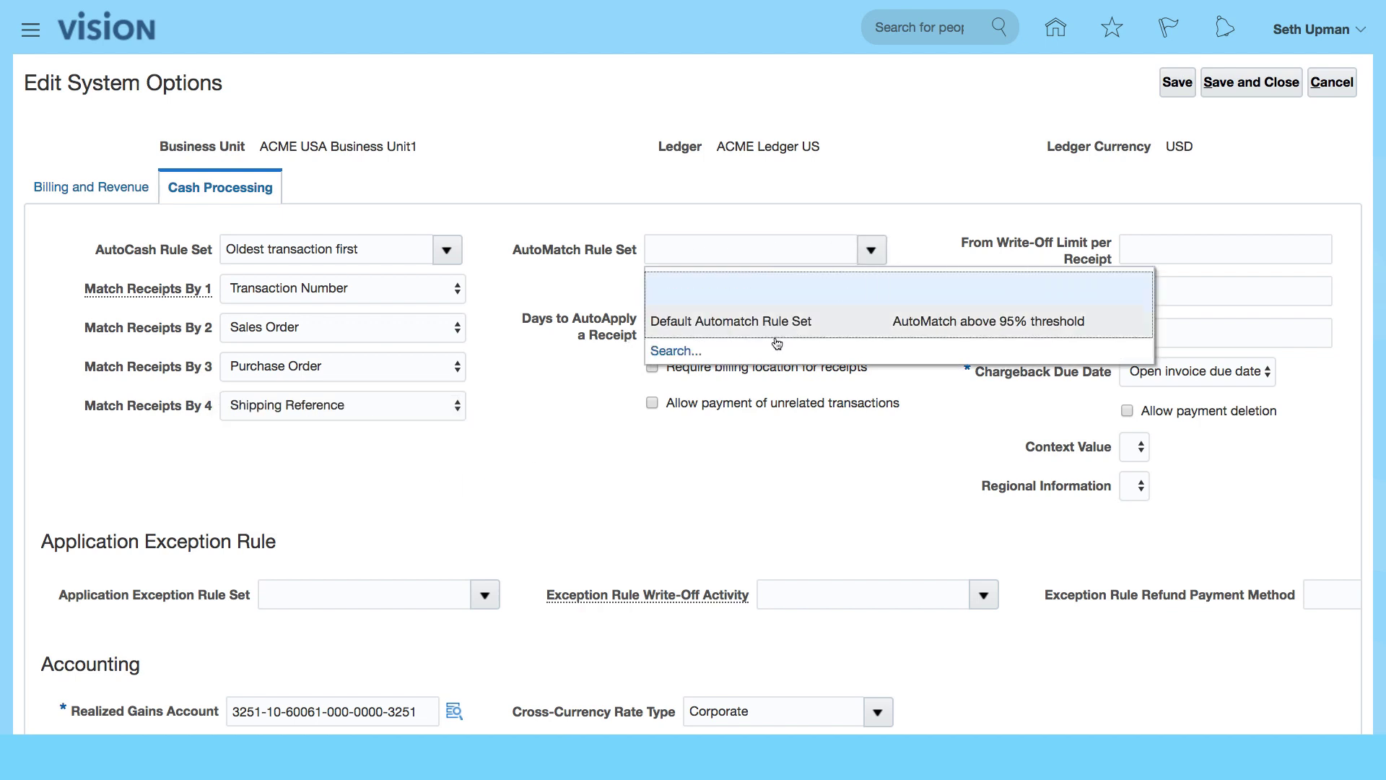
{"action": "left_click", "coordinate": [706, 323]}
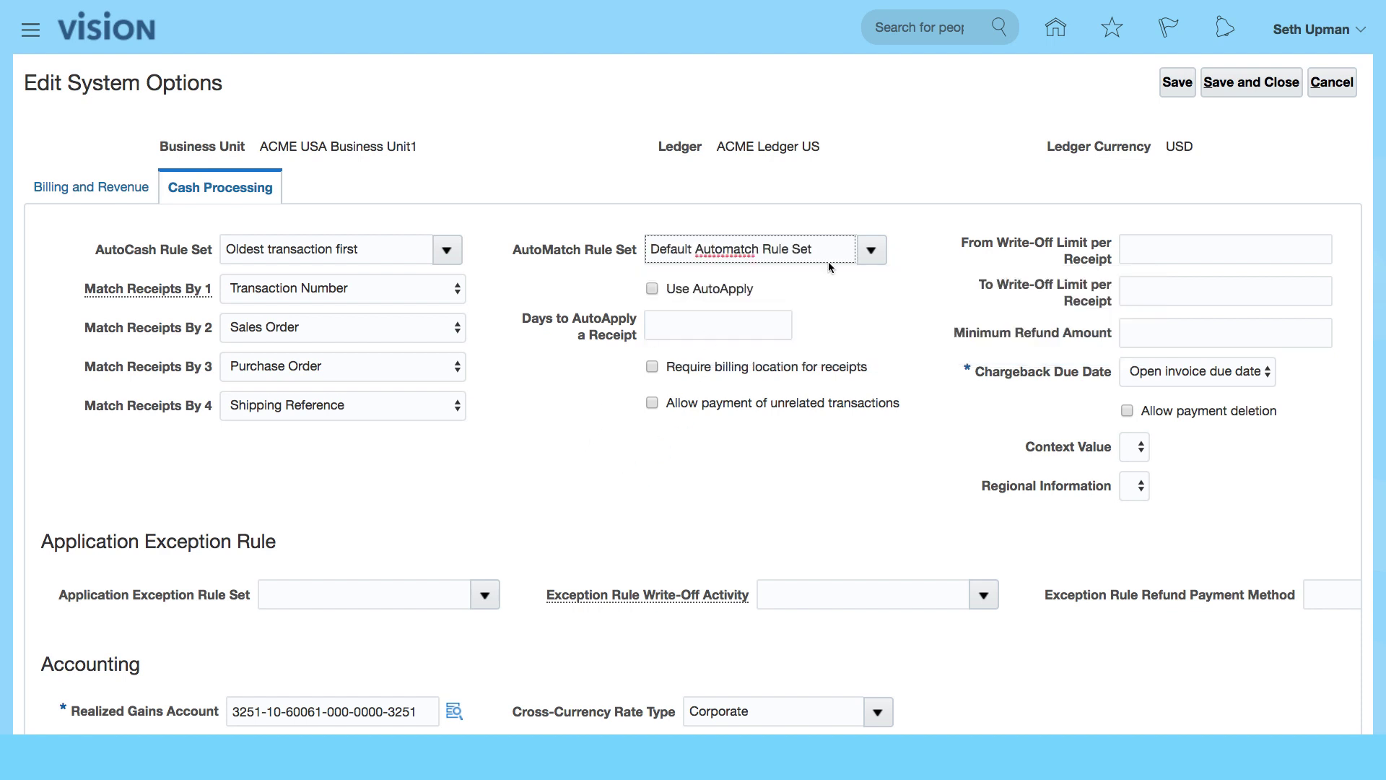
{"action": "left_click", "coordinate": [547, 454]}
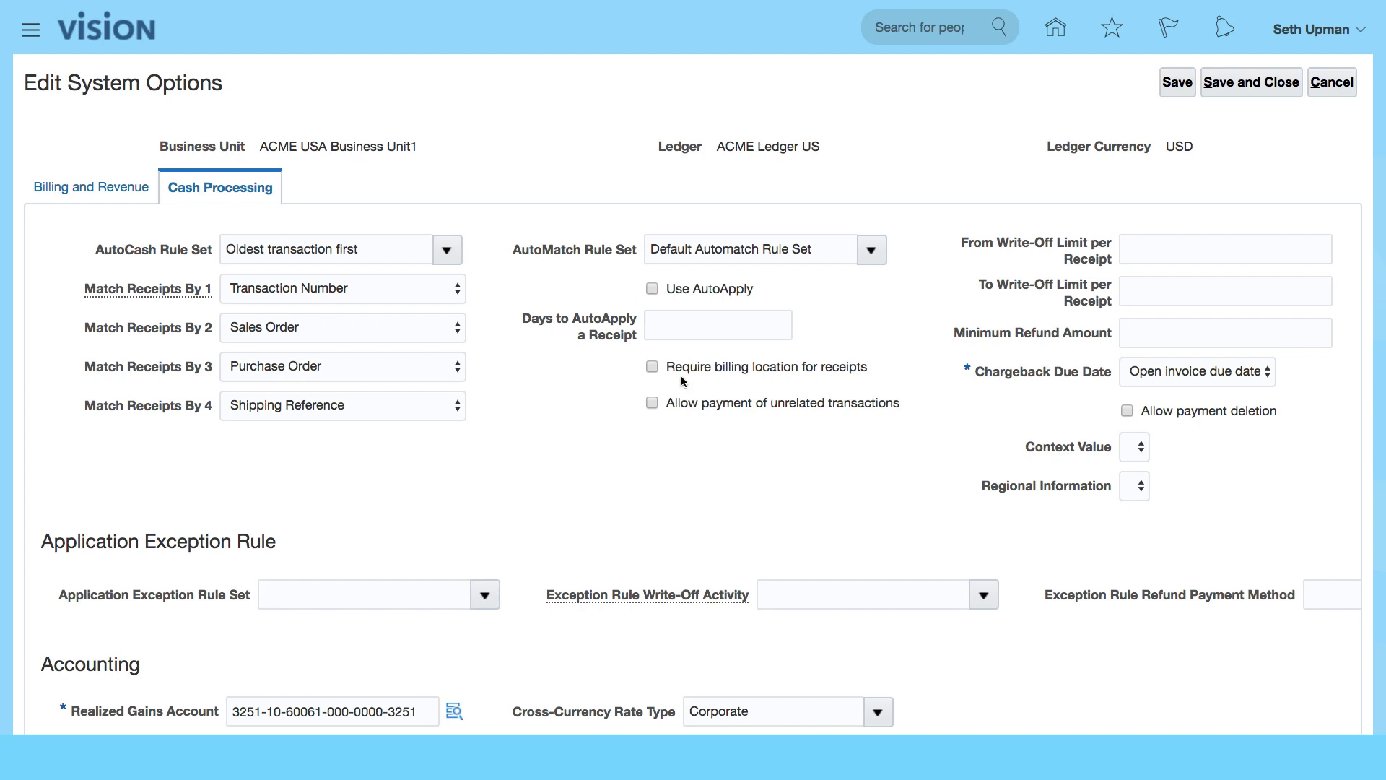
{"action": "scroll", "coordinate": [627, 448], "scroll_direction": "down", "scroll_amount": 5}
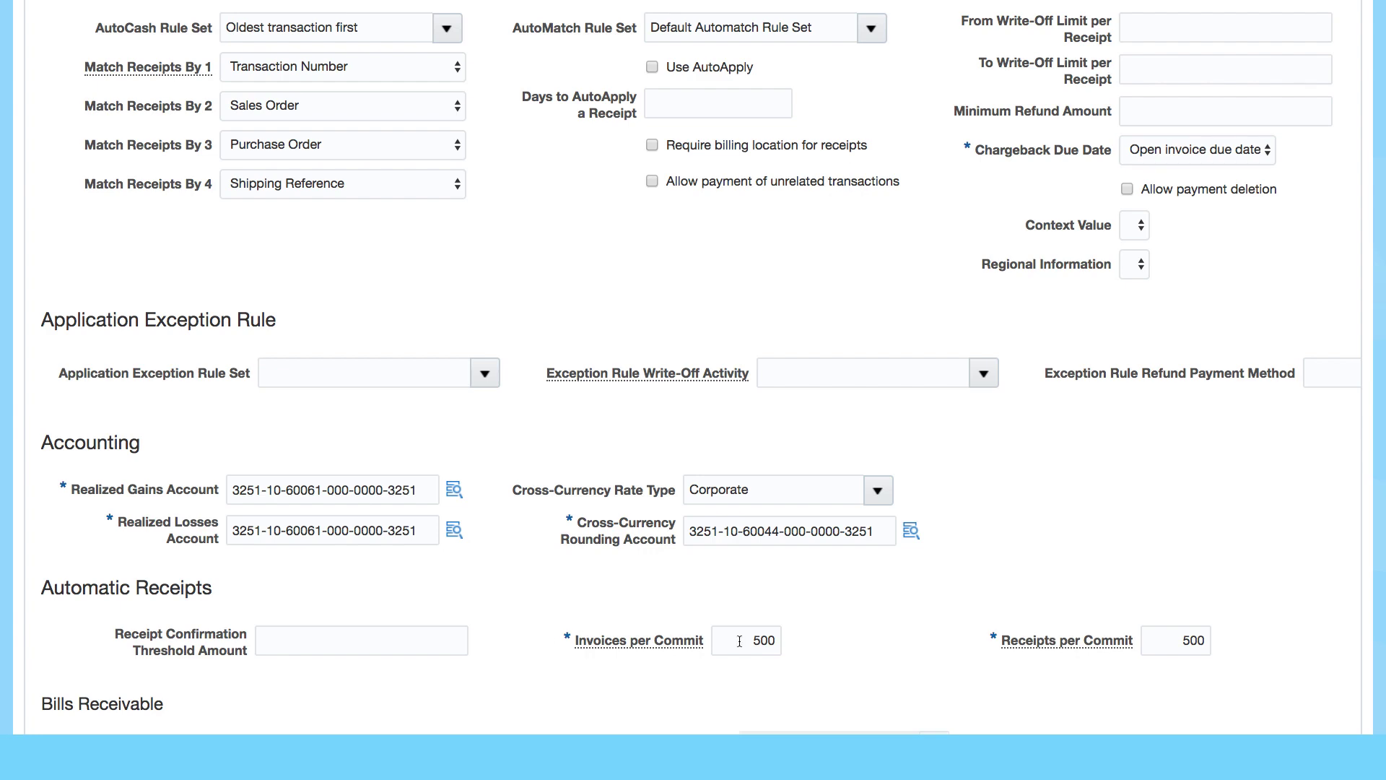
{"action": "scroll", "coordinate": [930, 675], "scroll_direction": "up", "scroll_amount": 3}
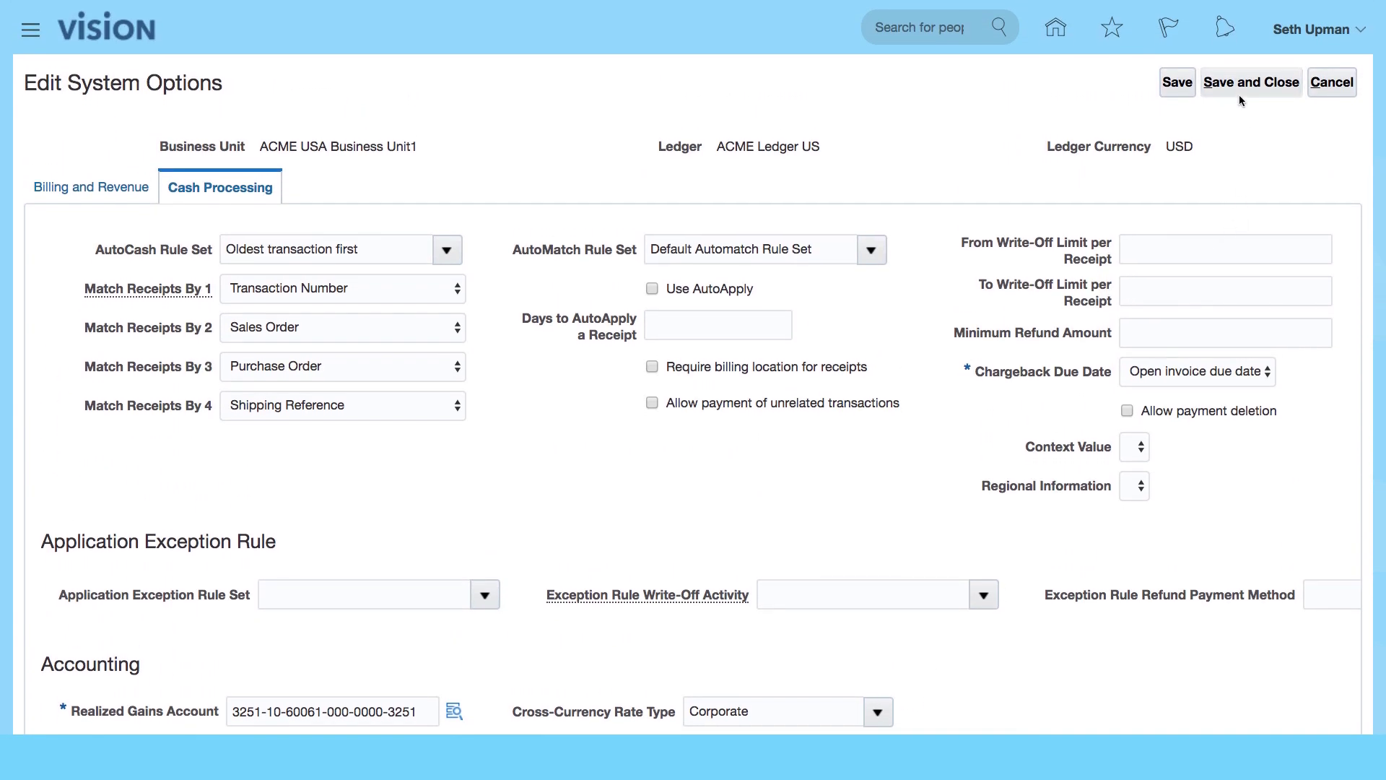
- Save and close ACME USA Business Unit1's system options, then finish the search page
{"action": "left_click", "coordinate": [1236, 84]}
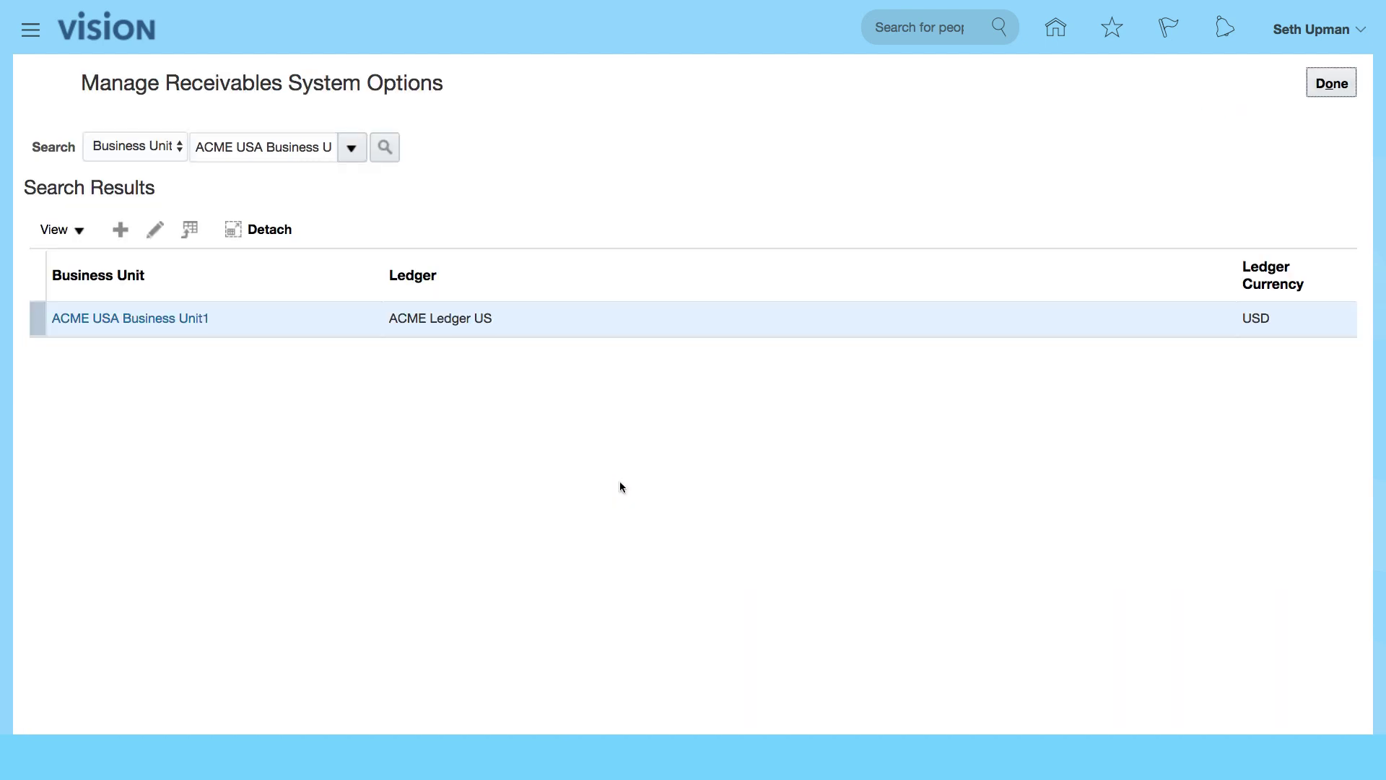
{"action": "left_click", "coordinate": [1333, 86]}
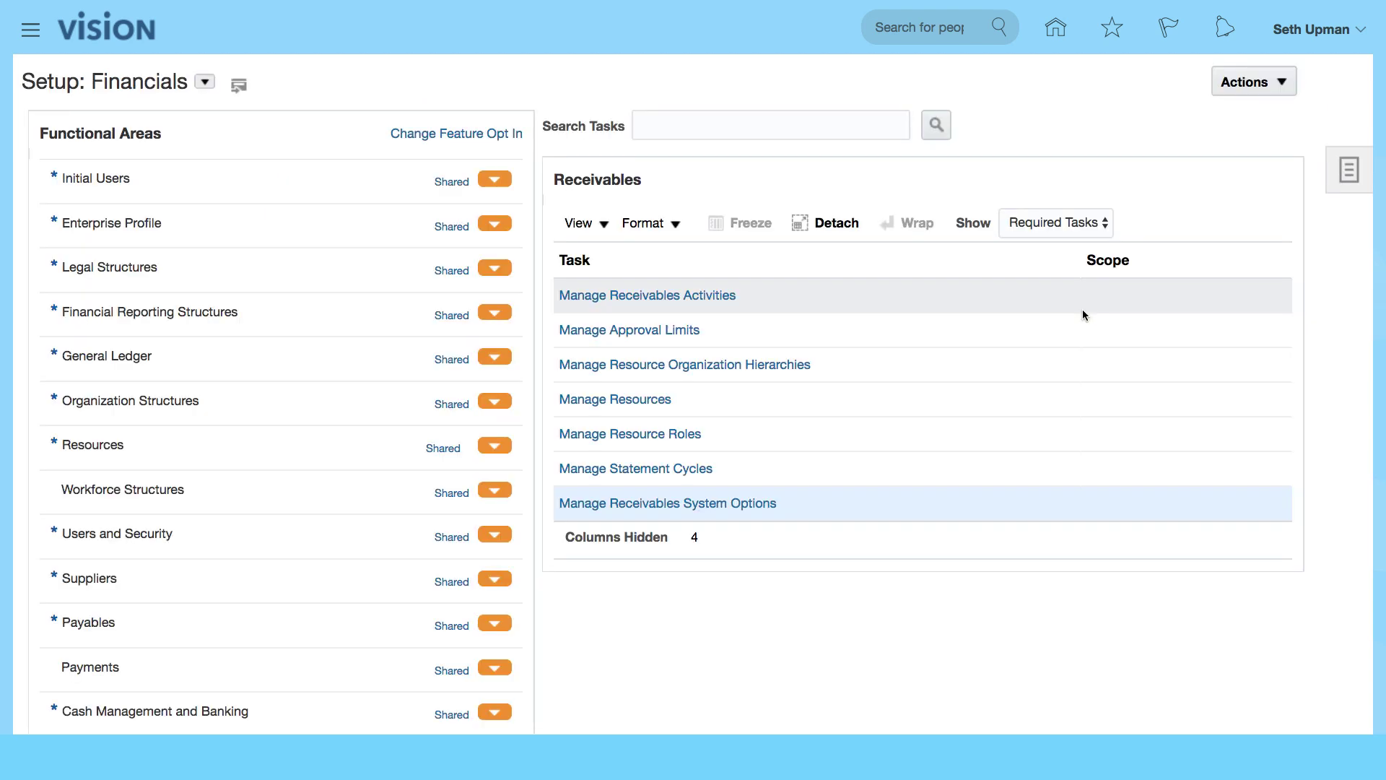